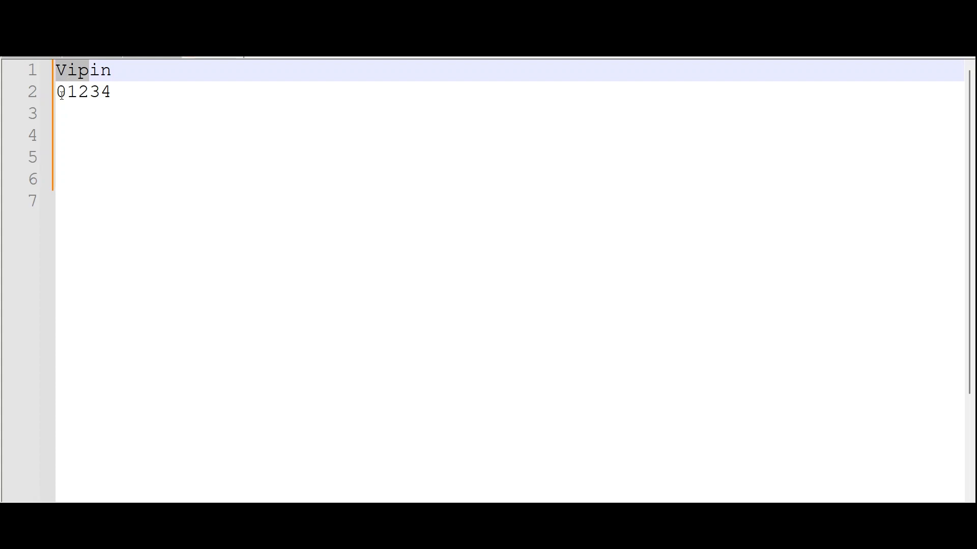
Start a substring( call on line 4, leaving a blank line beneath the index digits 01234.
{"action": "triple_click", "coordinate": [93, 70]}
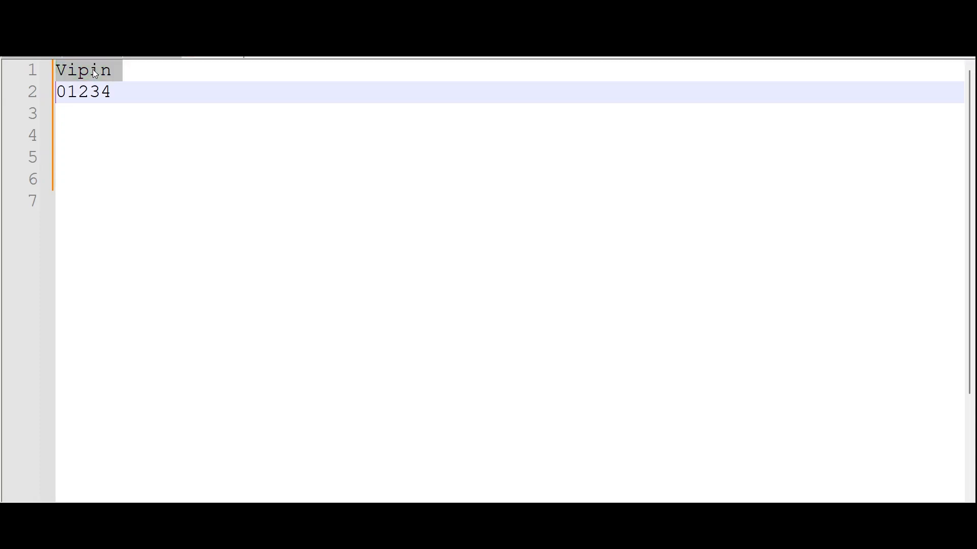
{"action": "left_click", "coordinate": [95, 74]}
{"action": "left_click", "coordinate": [134, 100]}
{"action": "key", "text": "Return"}
{"action": "key", "text": "Return"}
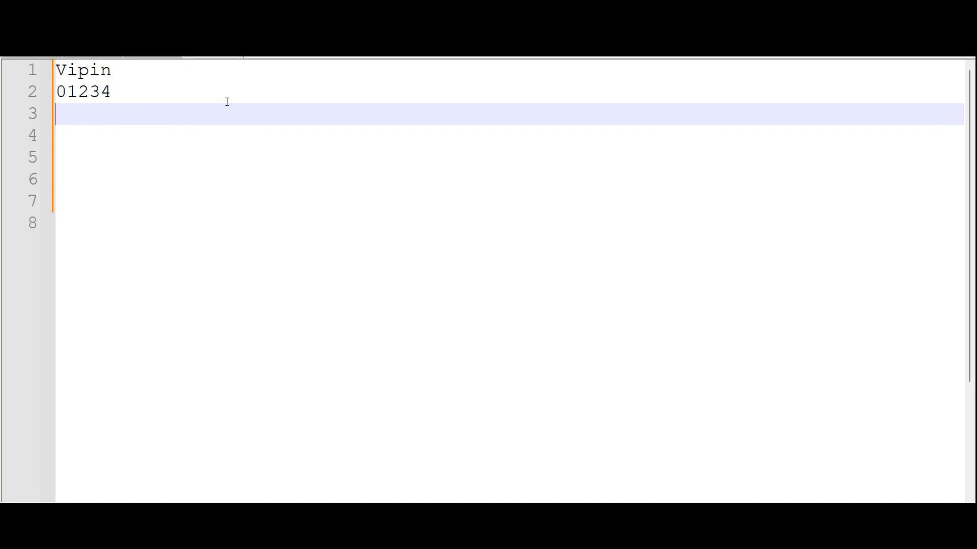
{"action": "type", "text": "su"}
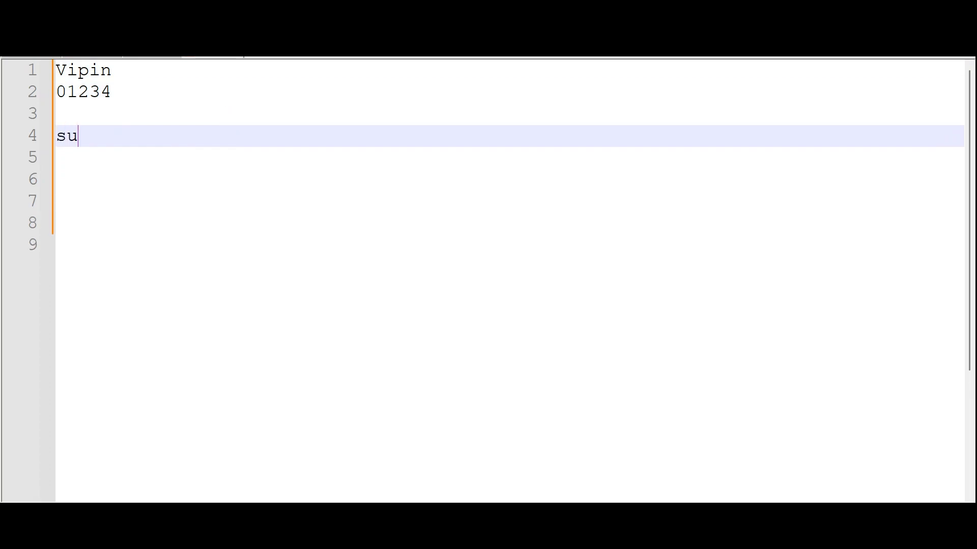
{"action": "type", "text": "s"}
{"action": "key", "text": "BackSpace"}
{"action": "type", "text": "bstrin"}
{"action": "key", "text": "BackSpace"}
{"action": "key", "text": "BackSpace"}
{"action": "type", "text": "ing("}
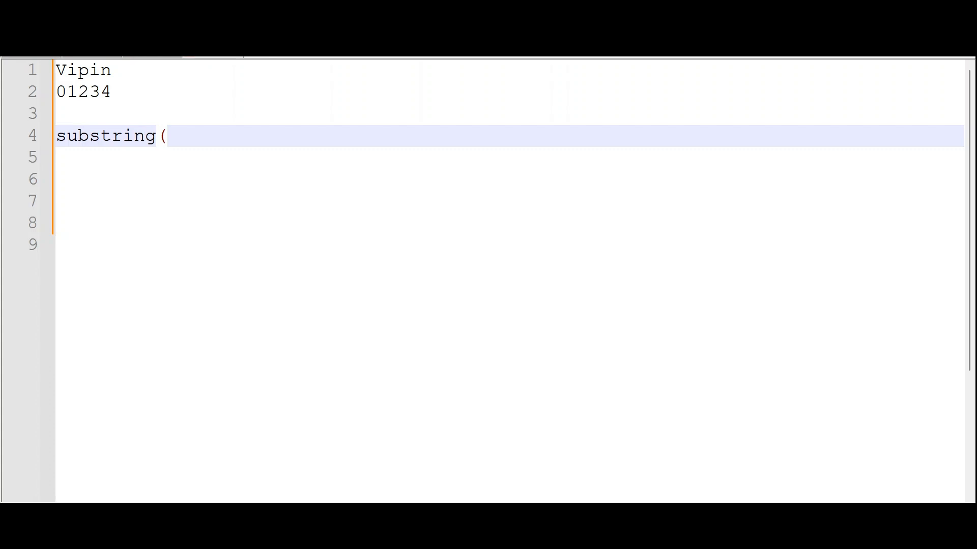
Complete the substring call with the arguments "Input srting;Start Index;End Index" and a closing parenthesis.
{"action": "type", "text": "Input s"}
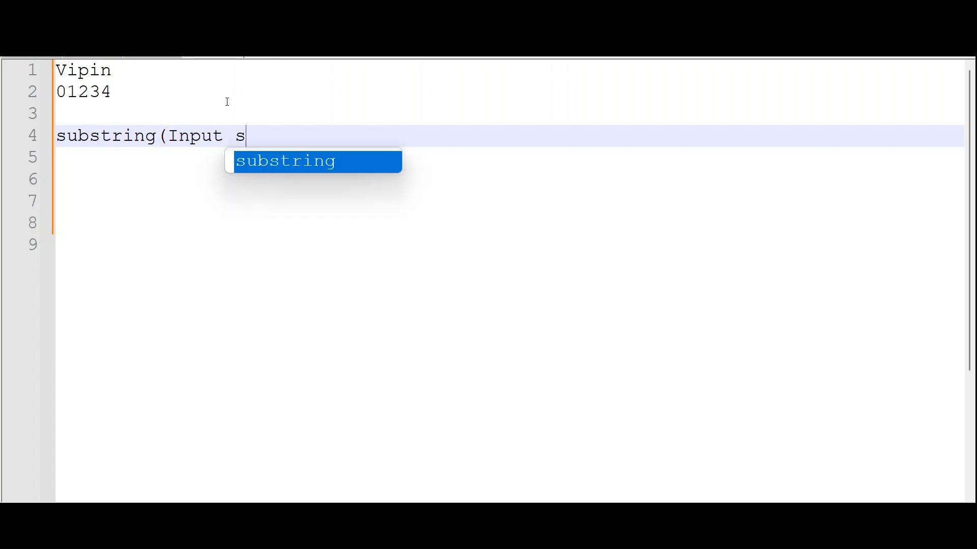
{"action": "type", "text": "rting"}
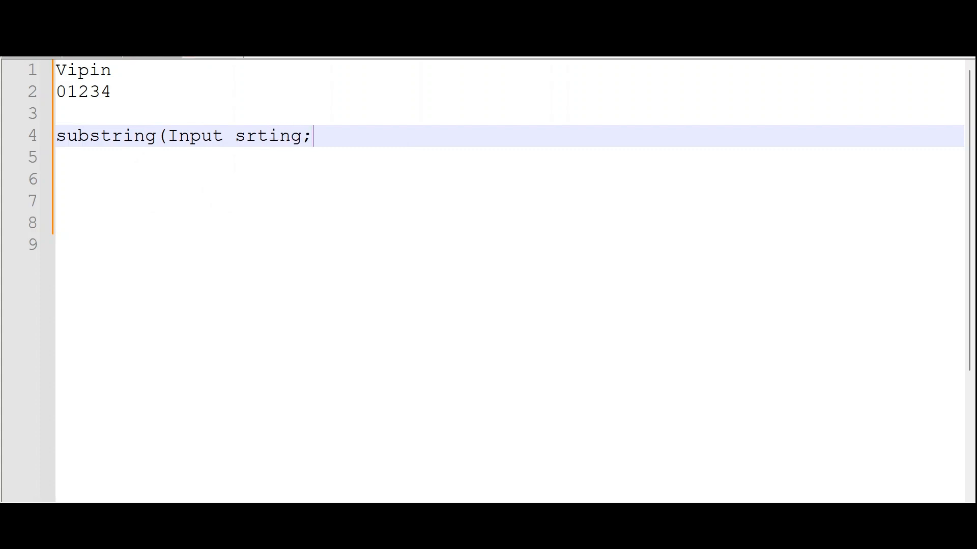
{"action": "type", "text": ";"}
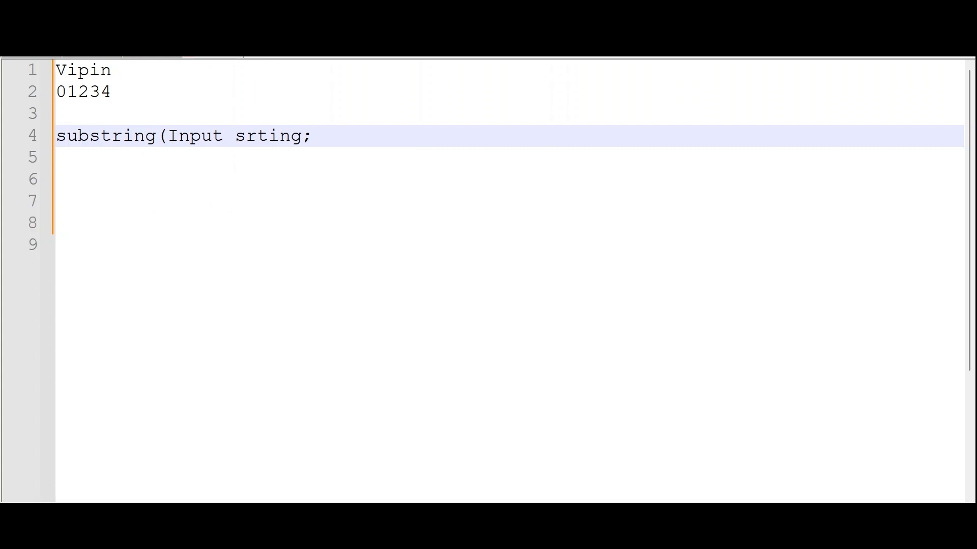
{"action": "type", "text": "0t"}
{"action": "key", "text": "BackSpace"}
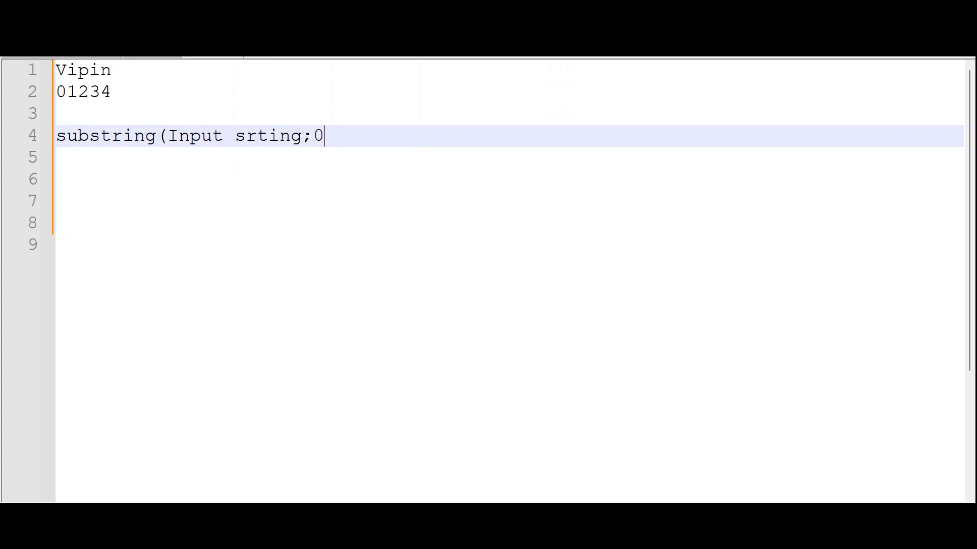
{"action": "type", "text": ";"}
{"action": "key", "text": "BackSpace"}
{"action": "key", "text": "BackSpace"}
{"action": "type", "text": "Star"}
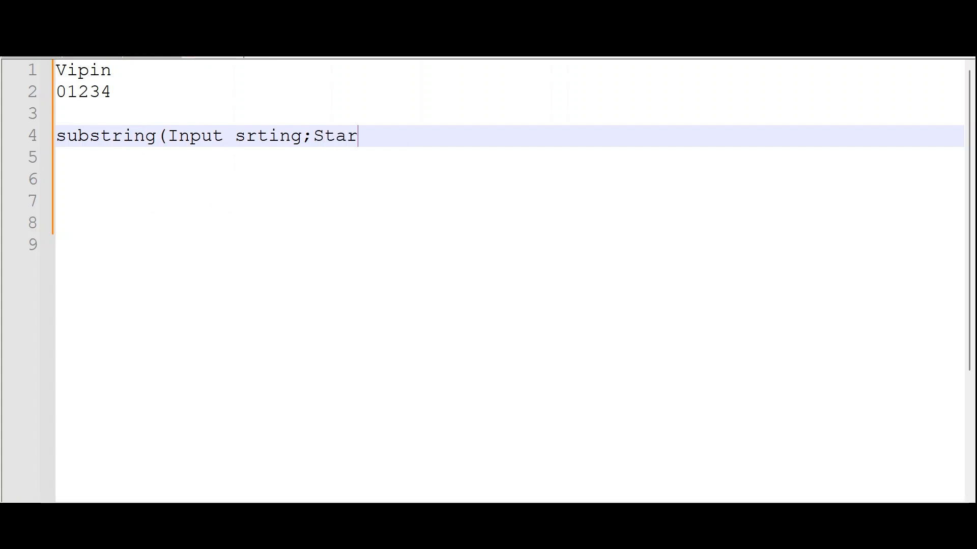
{"action": "type", "text": "t Index;End Ince"}
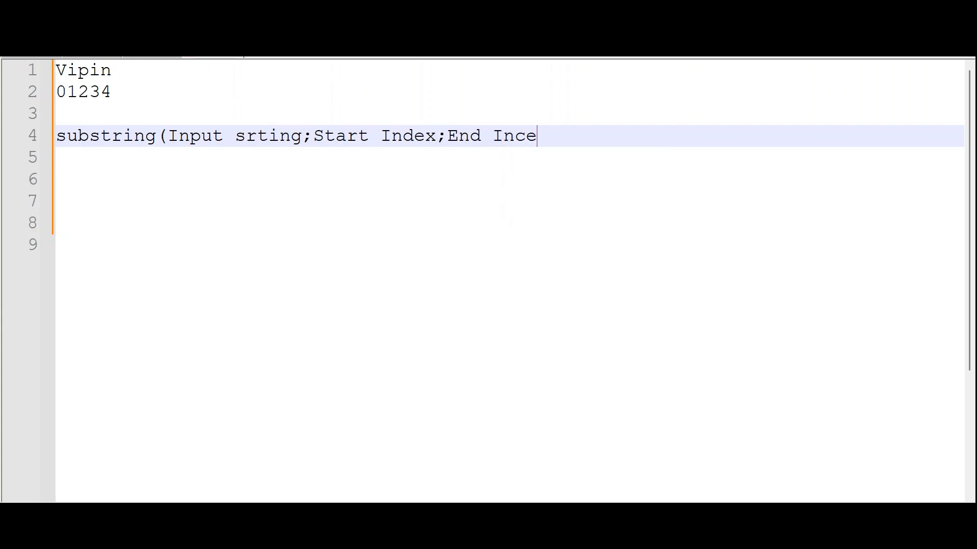
{"action": "key", "text": "BackSpace"}
{"action": "key", "text": "BackSpace"}
{"action": "type", "text": "dex"}
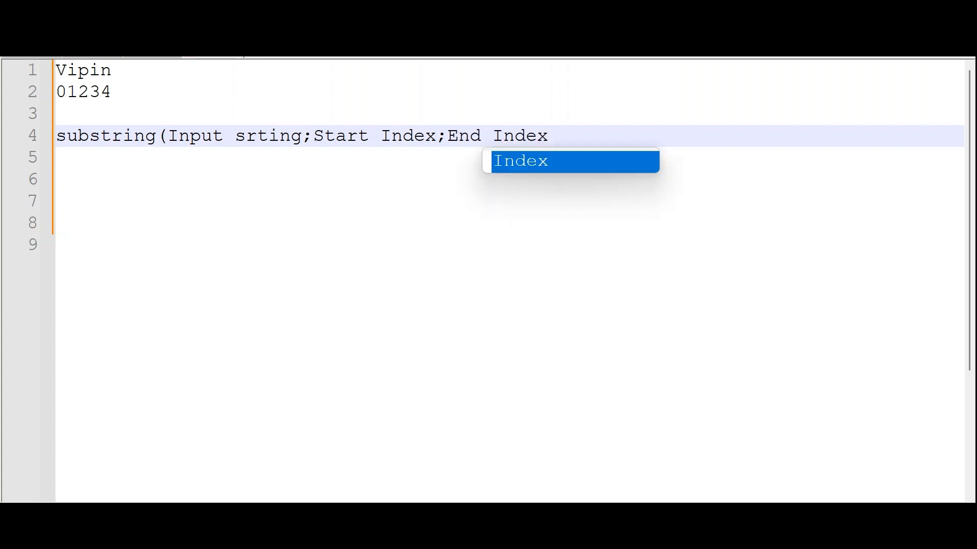
{"action": "type", "text": ")"}
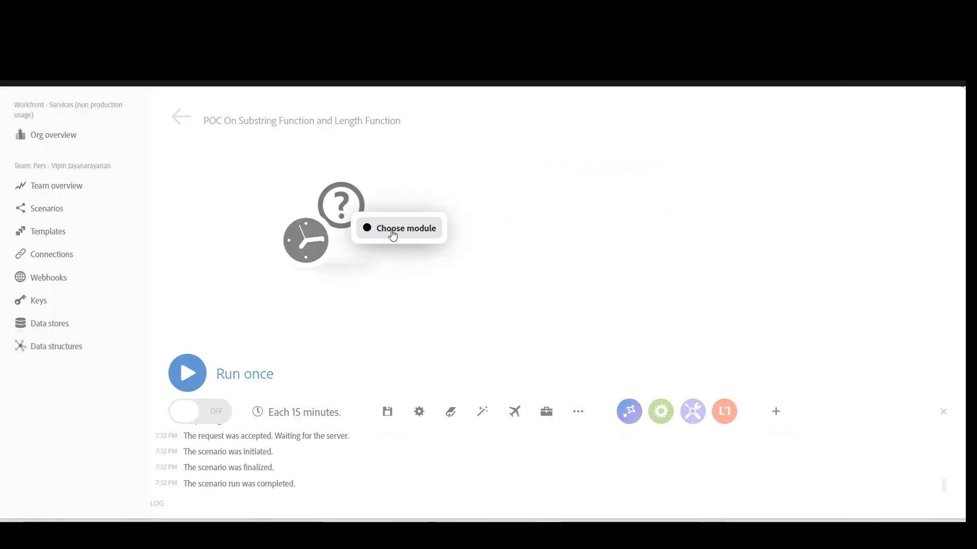
Switch to Workfront Fusion and add a Tools "Set multiple variables" module as the scenario's first module.
{"action": "left_click", "coordinate": [342, 206]}
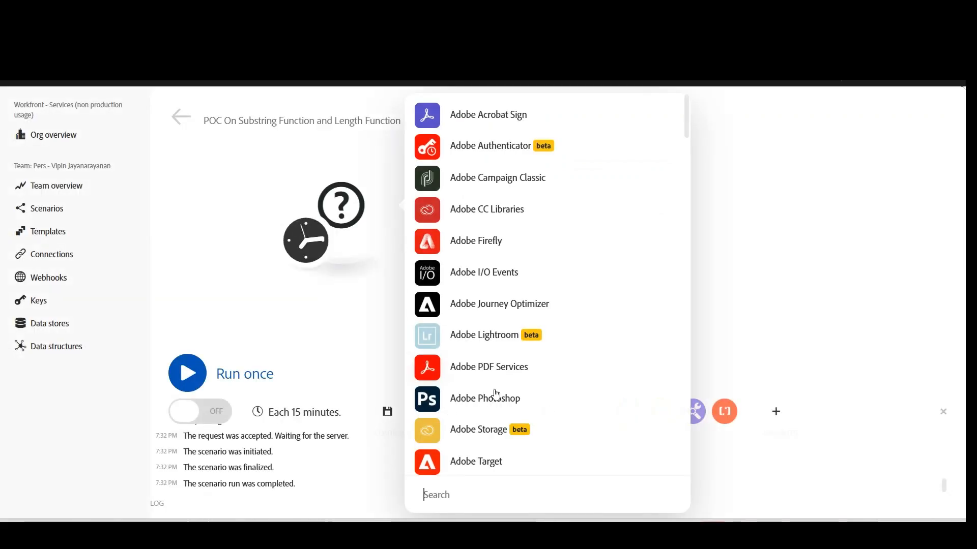
{"action": "type", "text": "tool"}
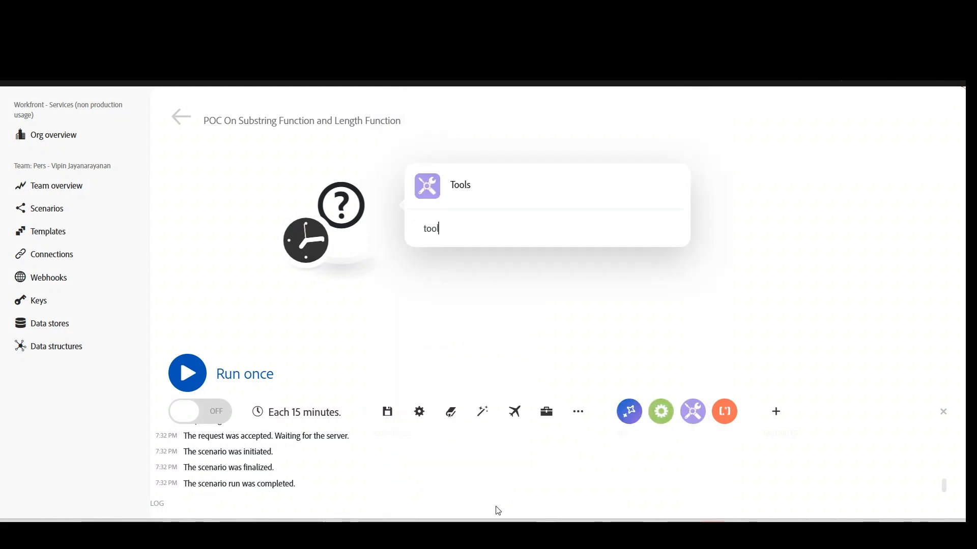
{"action": "left_click", "coordinate": [465, 189]}
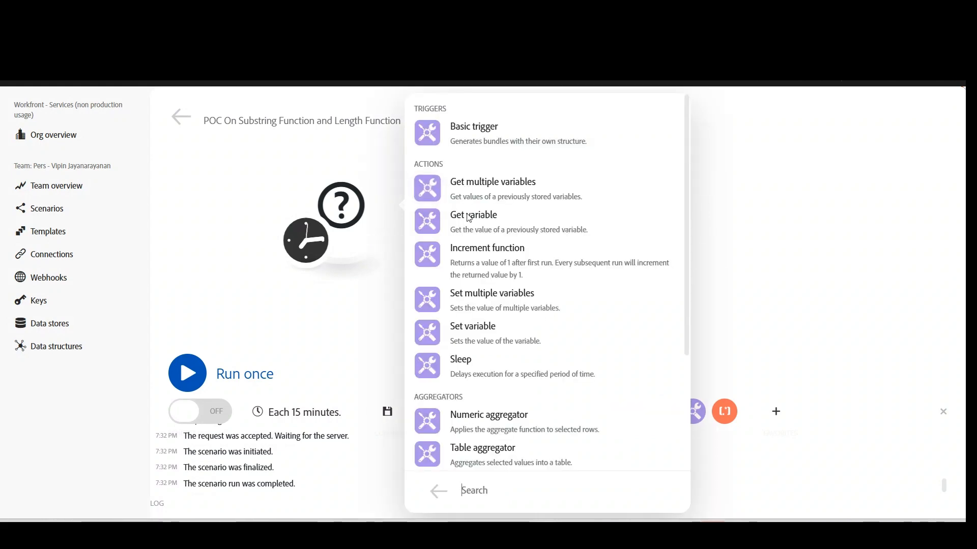
{"action": "left_click", "coordinate": [486, 297]}
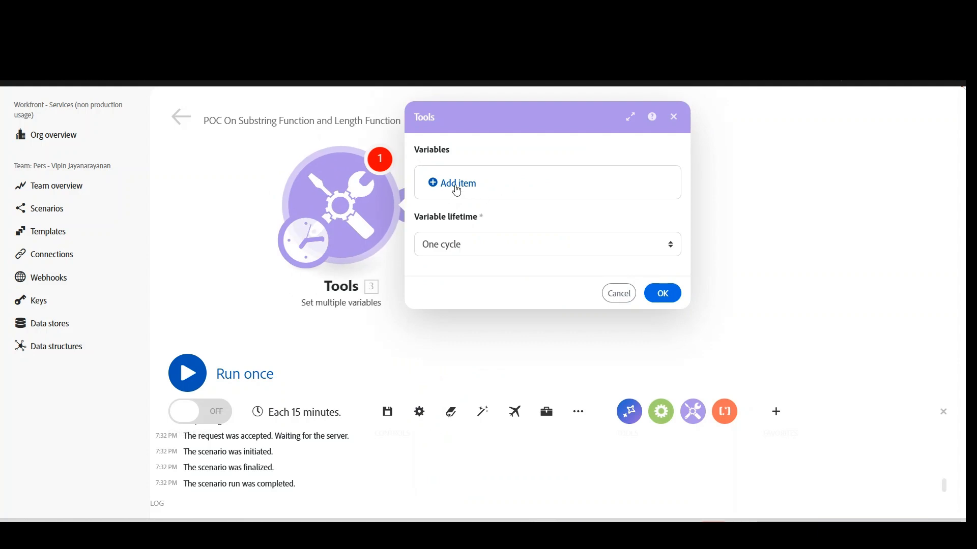
Add a variable named varInput with the person's first name as its value, and save the module.
{"action": "left_click", "coordinate": [454, 183]}
{"action": "left_click", "coordinate": [539, 172]}
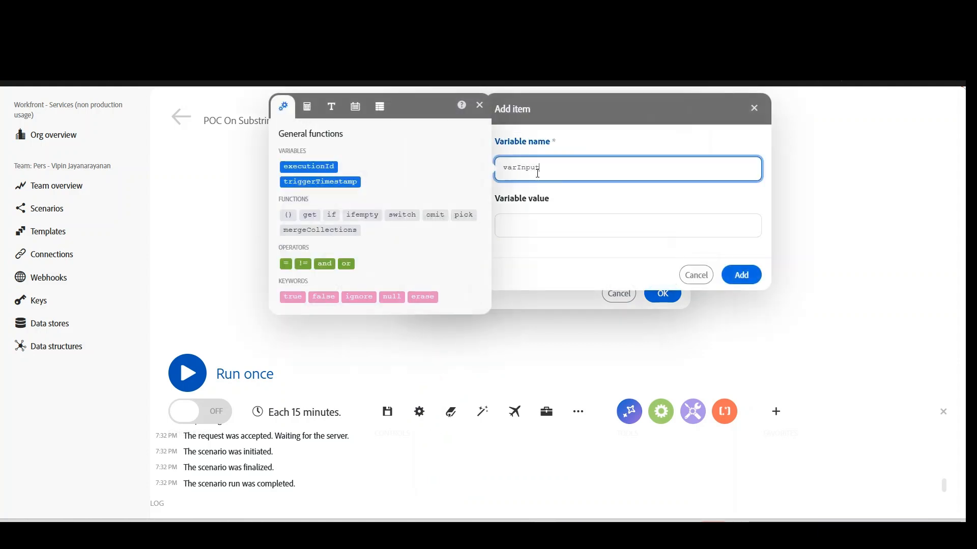
{"action": "type", "text": "varInput"}
{"action": "left_click", "coordinate": [533, 222]}
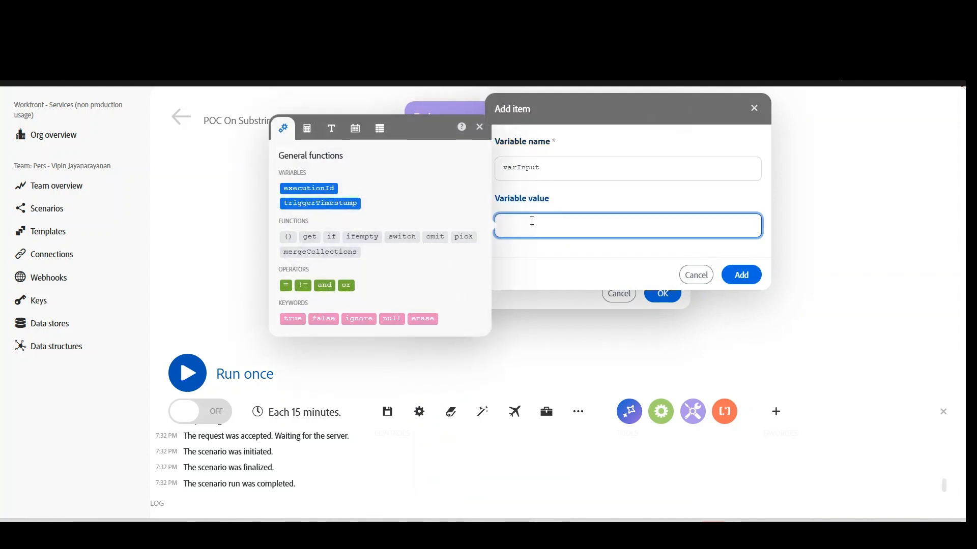
{"action": "type", "text": "Vipin"}
{"action": "left_click", "coordinate": [740, 275]}
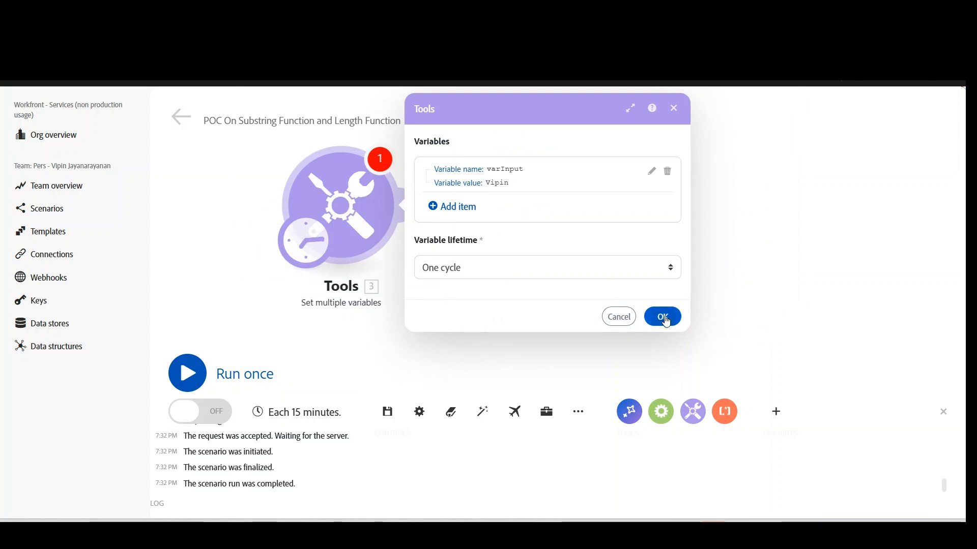
{"action": "left_click", "coordinate": [664, 318]}
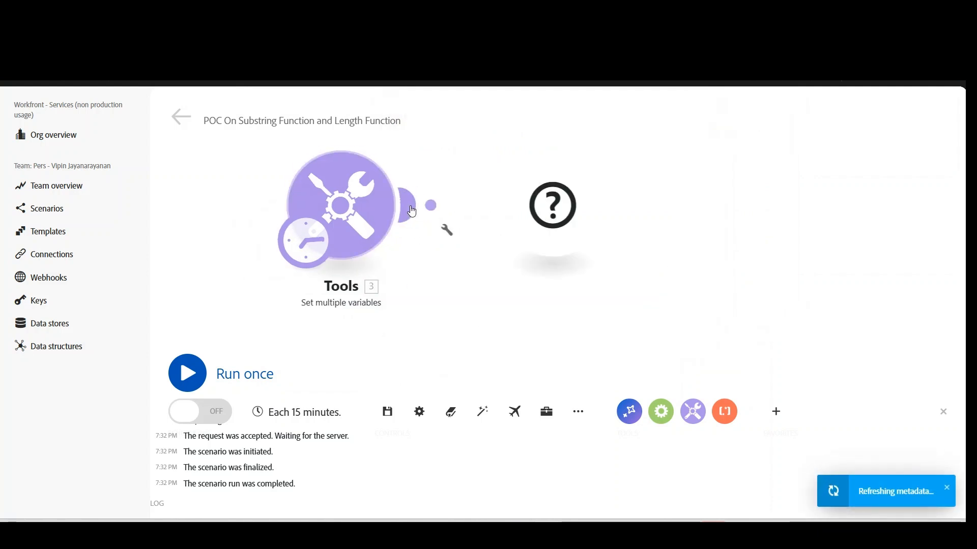
Add a second Tools "Set multiple variables" module after the first one.
{"action": "left_click", "coordinate": [583, 207]}
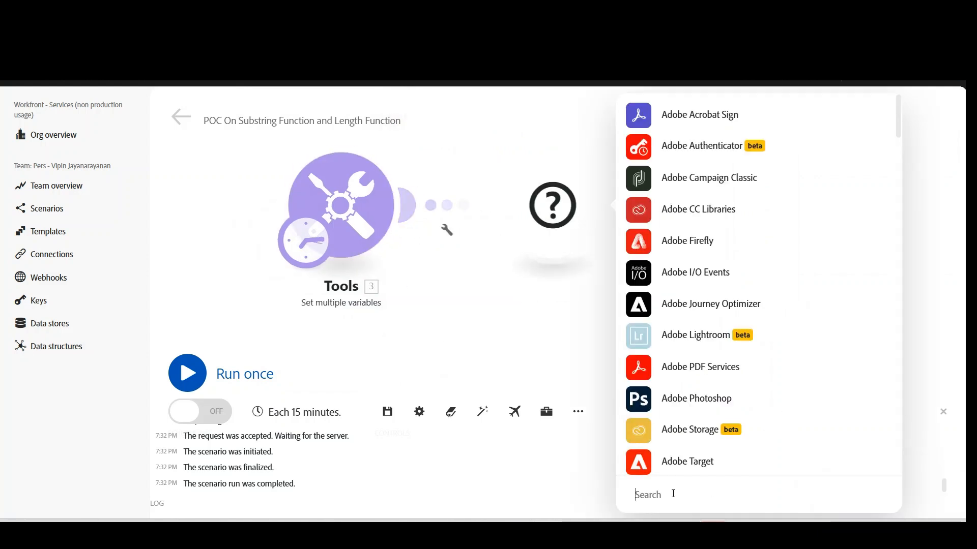
{"action": "type", "text": "tool"}
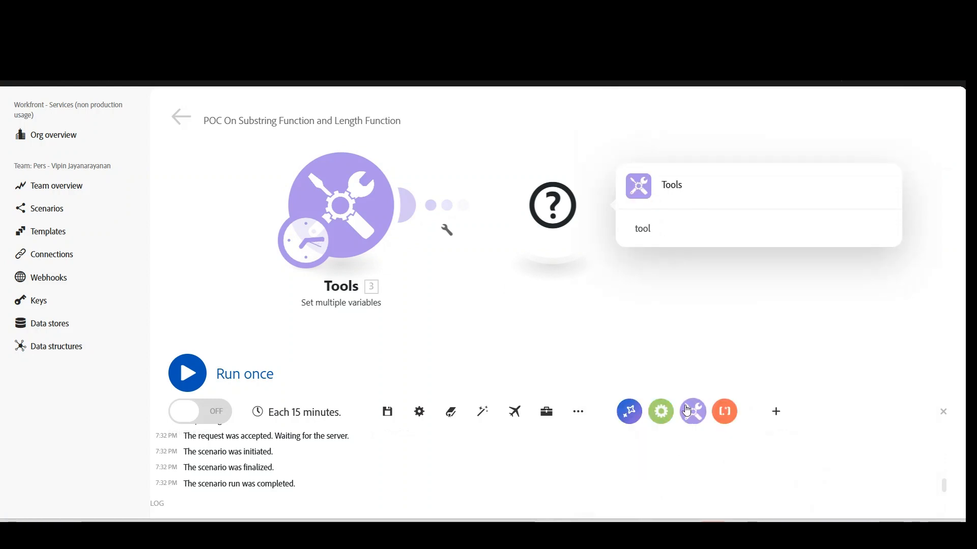
{"action": "left_click", "coordinate": [689, 197]}
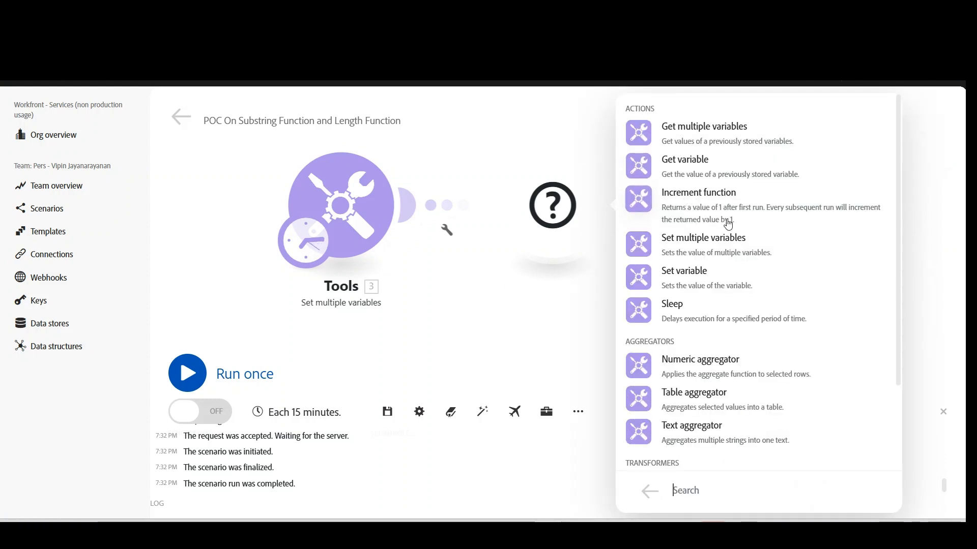
{"action": "left_click", "coordinate": [685, 246]}
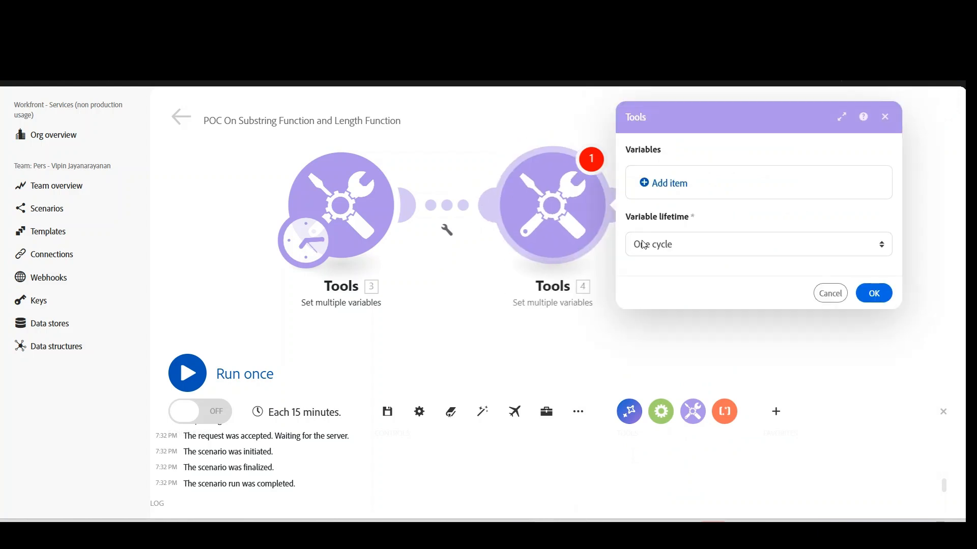
Create a new variable item in the second module and name it varFirstThreeChars.
{"action": "left_click", "coordinate": [678, 184]}
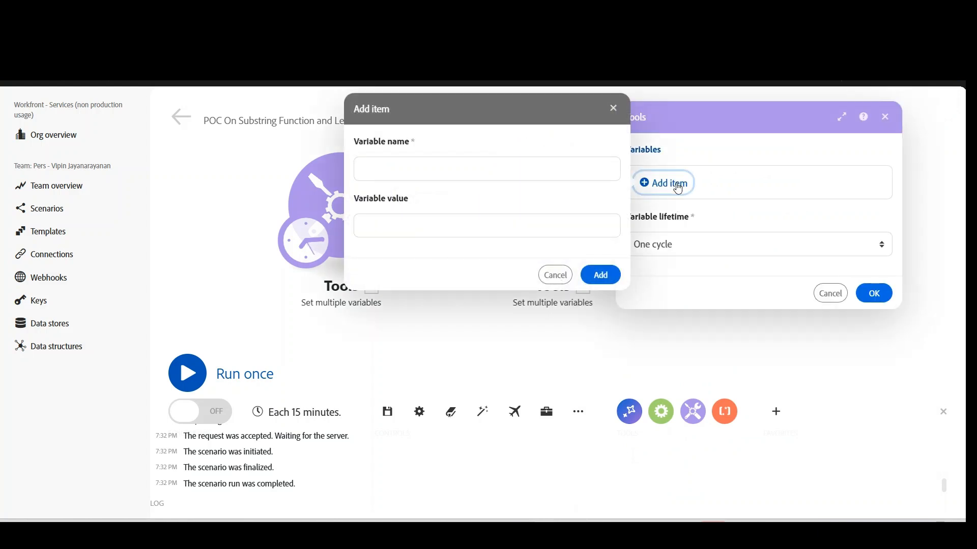
{"action": "left_click", "coordinate": [469, 168]}
{"action": "type", "text": "var"}
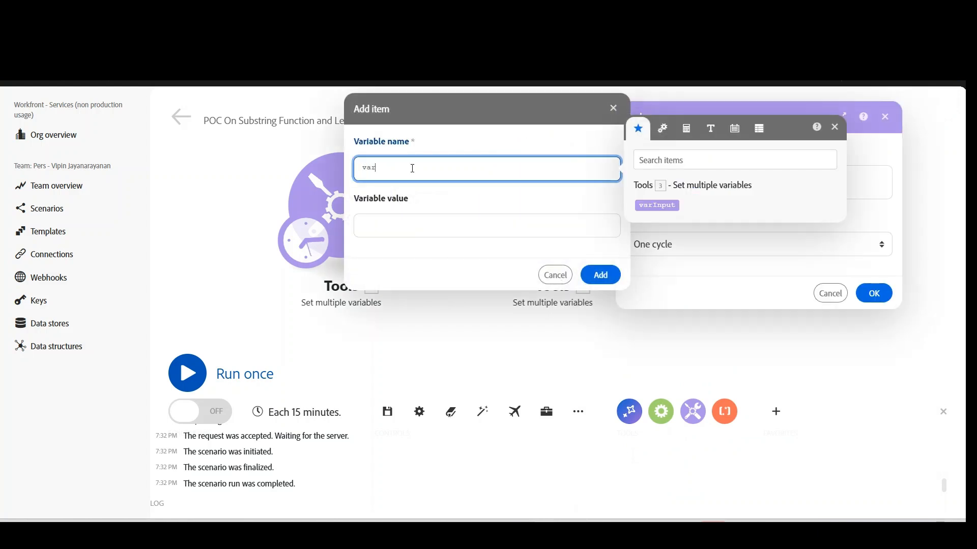
{"action": "type", "text": "FirstThre"}
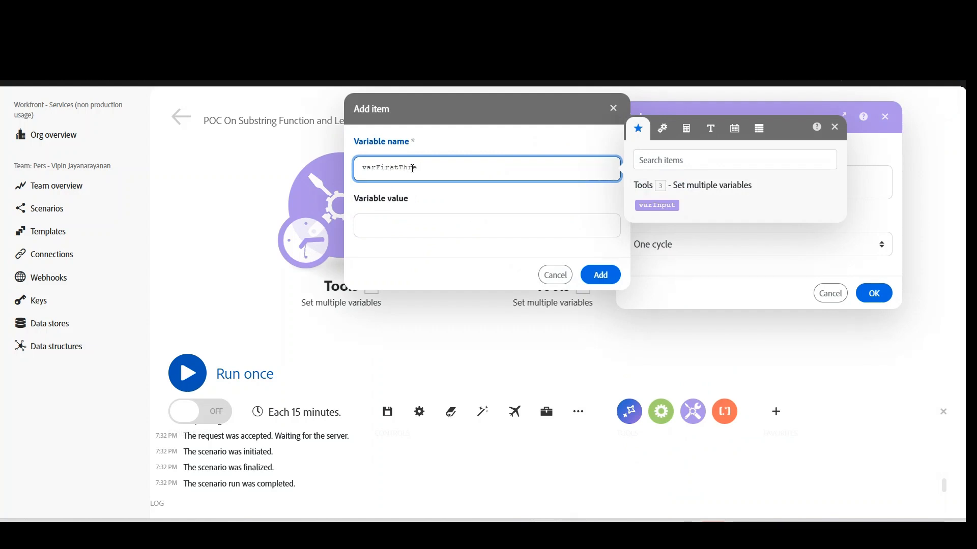
{"action": "type", "text": "eChars"}
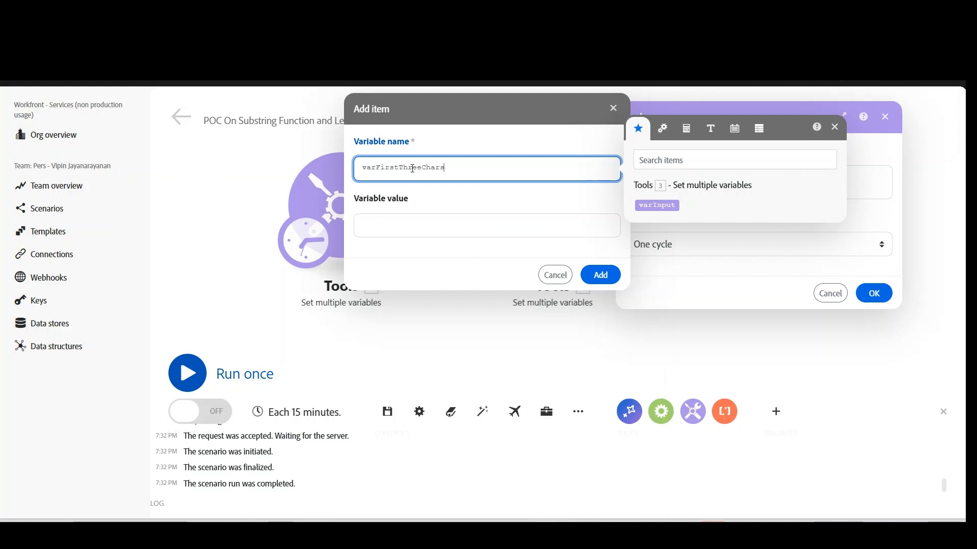
Begin the varFirstThreeChars value with the substring( function.
{"action": "left_click", "coordinate": [412, 228]}
{"action": "type", "text": "sunst"}
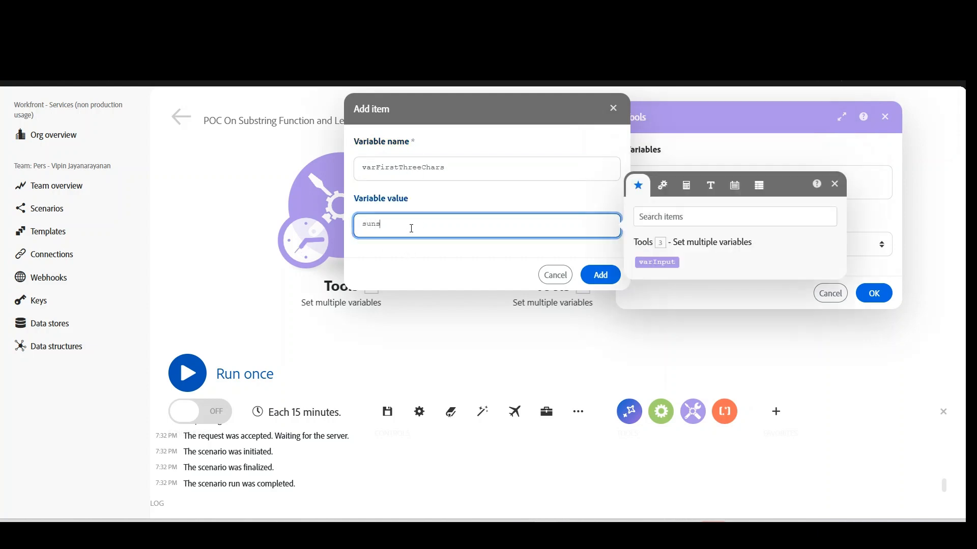
{"action": "key", "text": "BackSpace"}
{"action": "key", "text": "BackSpace"}
{"action": "key", "text": "BackSpace"}
{"action": "type", "text": "bstring("}
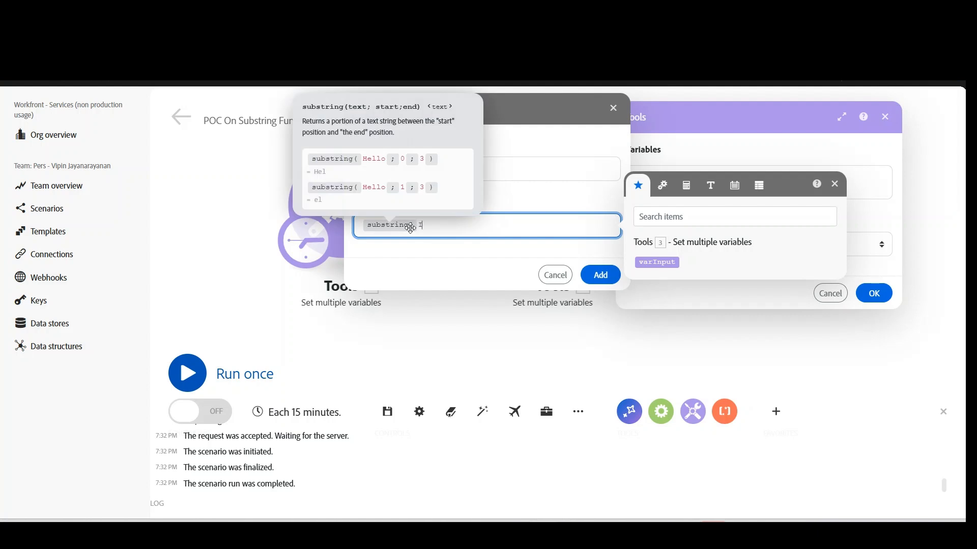
Fill the substring function with the placeholder arguments "Input String ; Start Index ; End Index" and close the parenthesis.
{"action": "type", "text": "Input String;"}
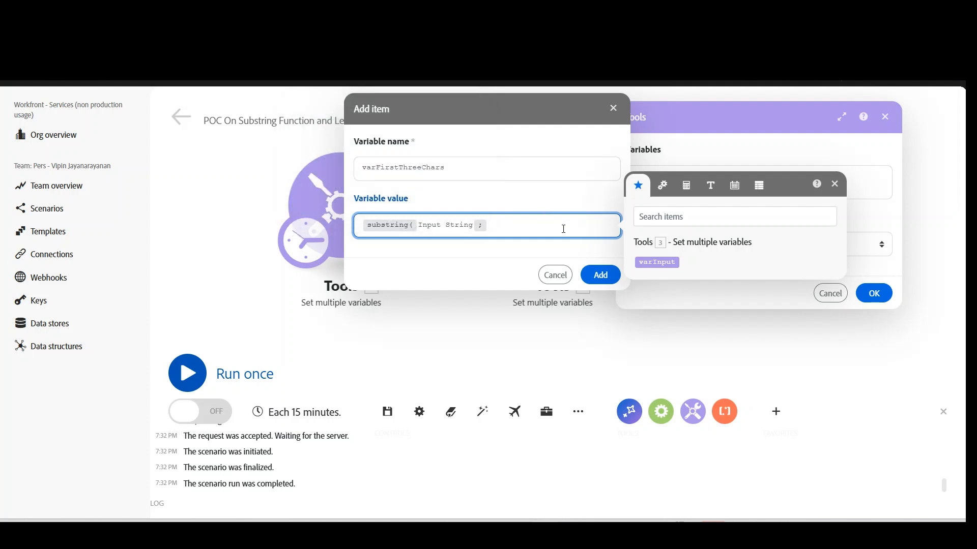
{"action": "type", "text": "Star"}
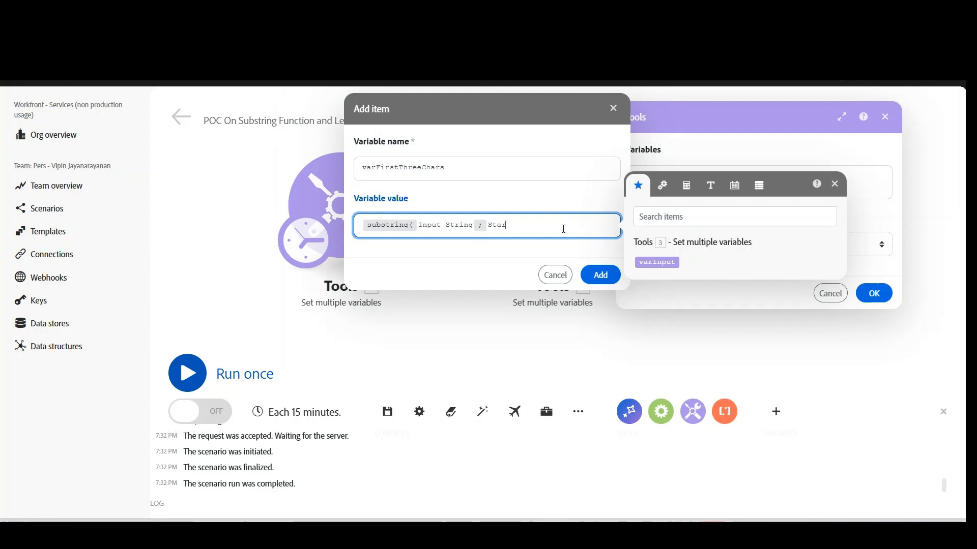
{"action": "key", "text": "BackSpace"}
{"action": "key", "text": "BackSpace"}
{"action": "type", "text": "art In"}
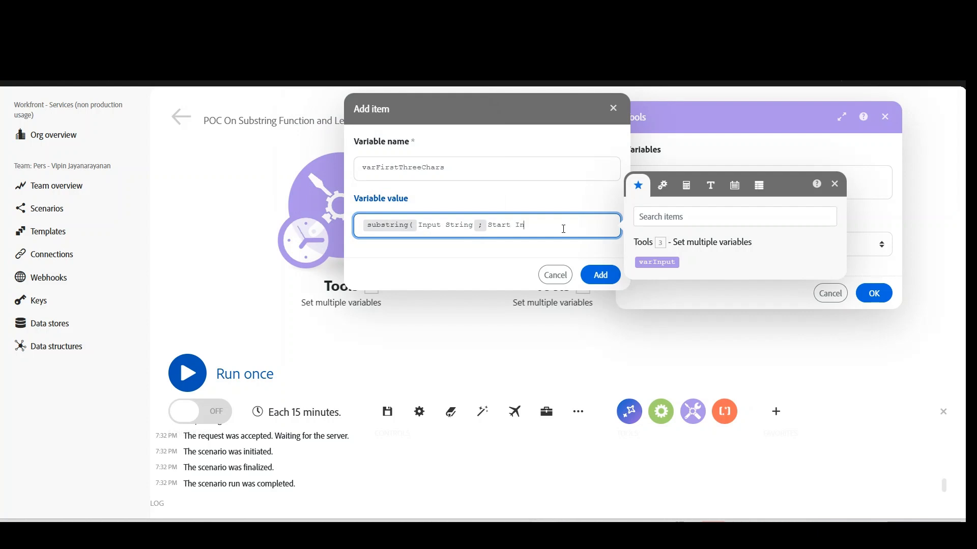
{"action": "type", "text": "dex ; End Inde"}
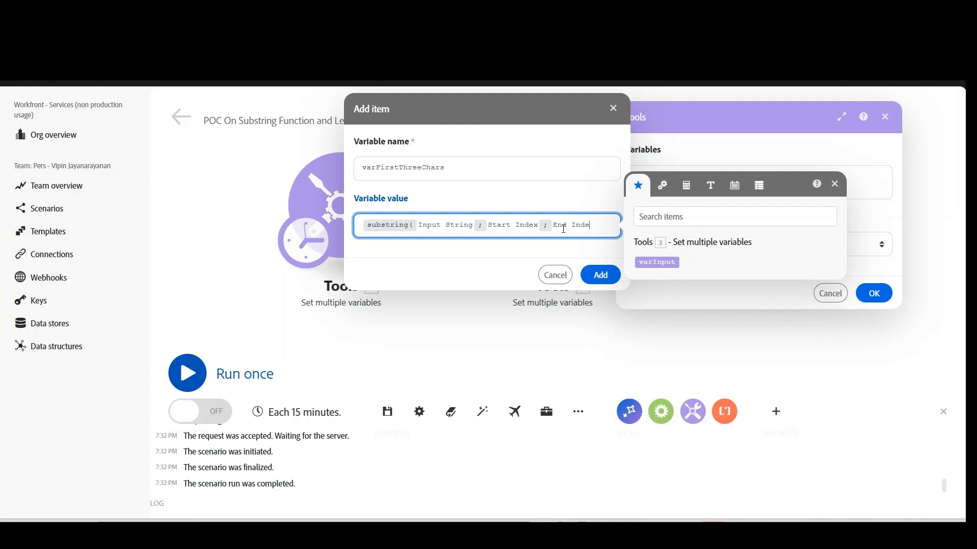
{"action": "type", "text": "x )"}
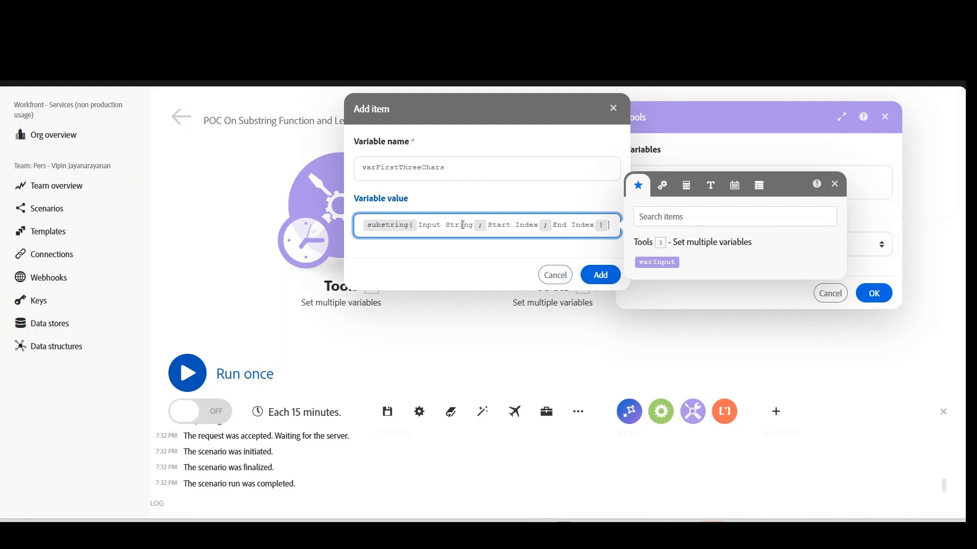
Replace the Input String placeholder in the substring function with the varInput variable from the first Tools module.
{"action": "left_click_drag", "start_coordinate": [476, 228], "coordinate": [419, 228]}
{"action": "key", "text": "BackSpace"}
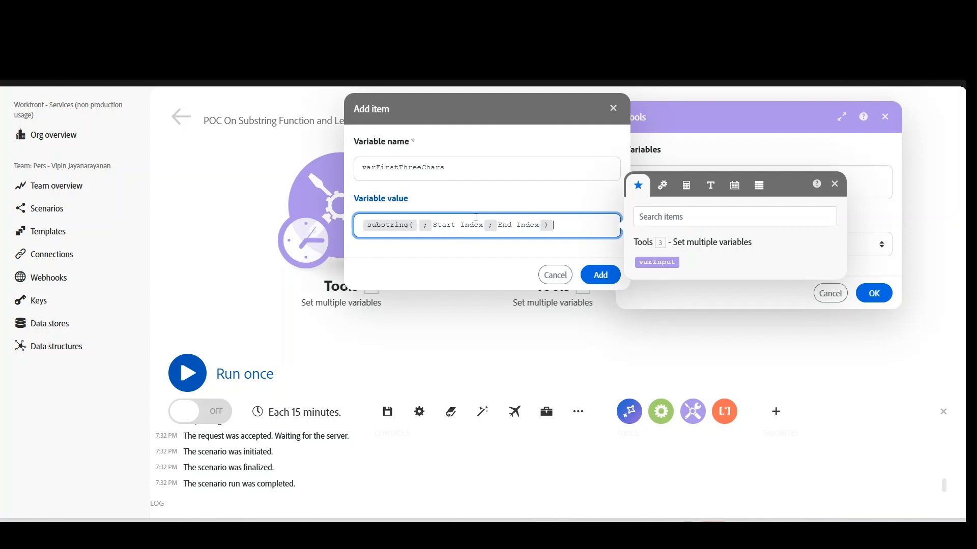
{"action": "left_click", "coordinate": [665, 266]}
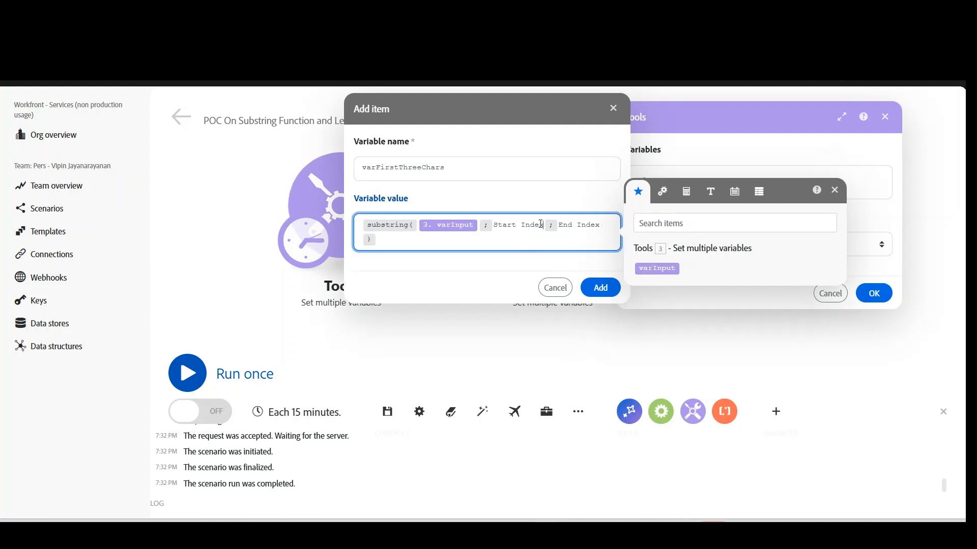
Consult the character index notes in the text editor and replace the Start Index placeholder with 0 in the scenario's substring function.
{"action": "left_click_drag", "start_coordinate": [544, 225], "coordinate": [494, 226]}
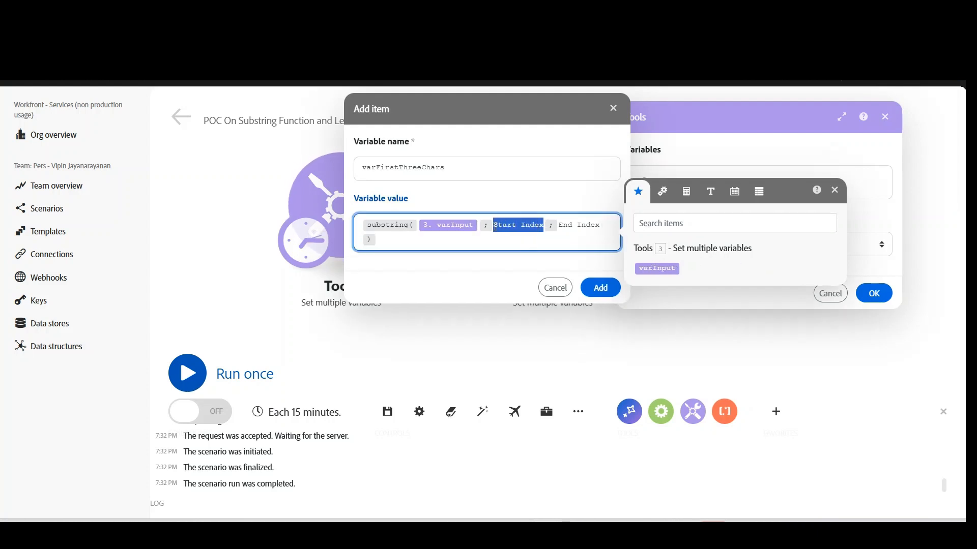
{"action": "left_click", "coordinate": [621, 526]}
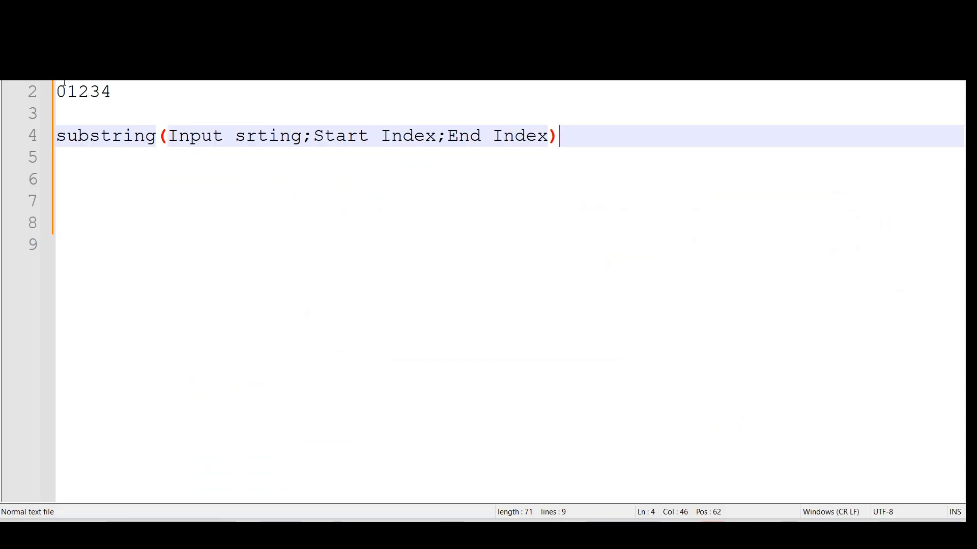
{"action": "left_click", "coordinate": [63, 80]}
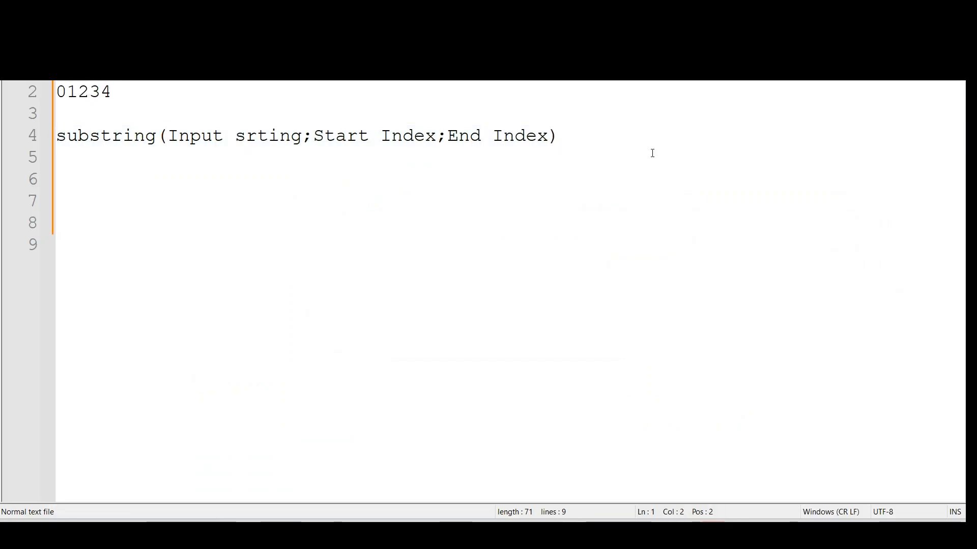
{"action": "key", "text": "alt+Tab"}
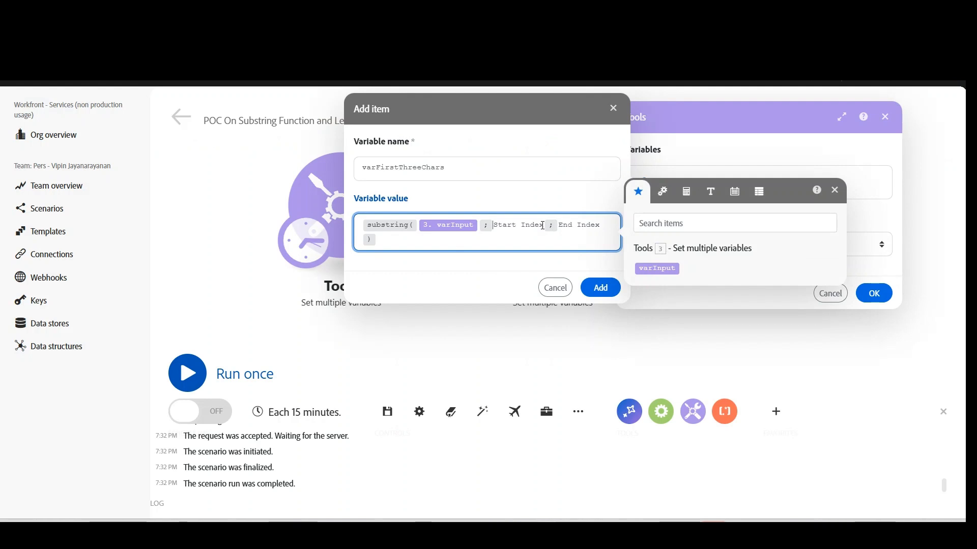
{"action": "left_click_drag", "start_coordinate": [544, 225], "coordinate": [491, 227]}
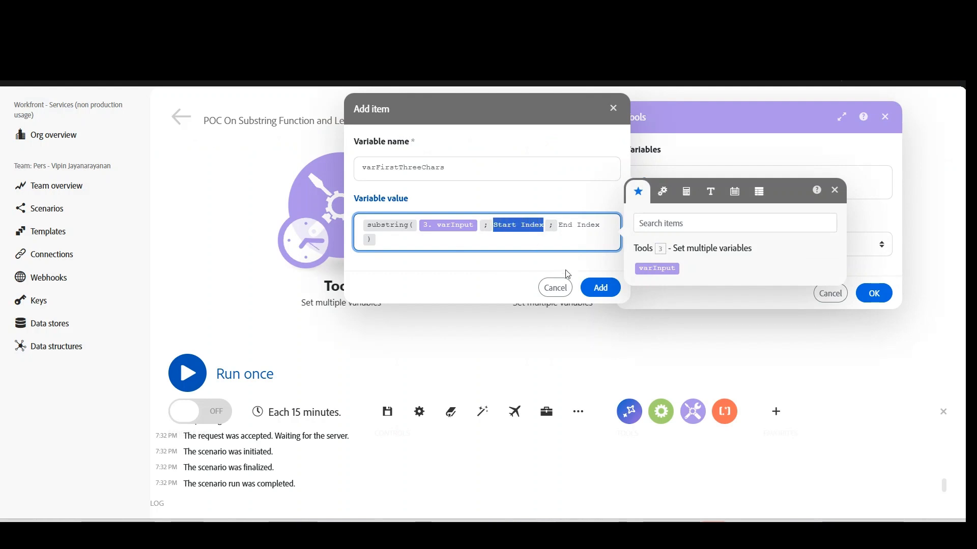
{"action": "key", "text": "BackSpace"}
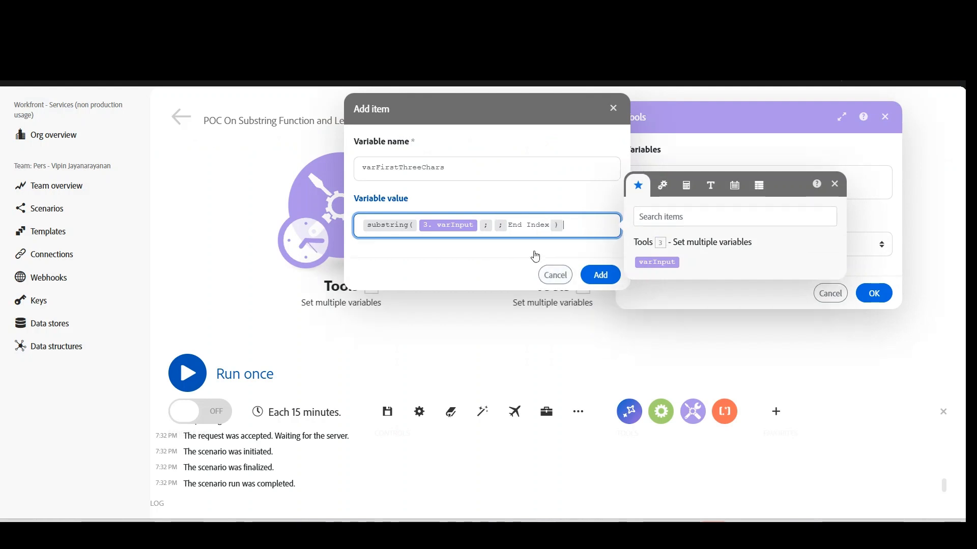
{"action": "type", "text": "0"}
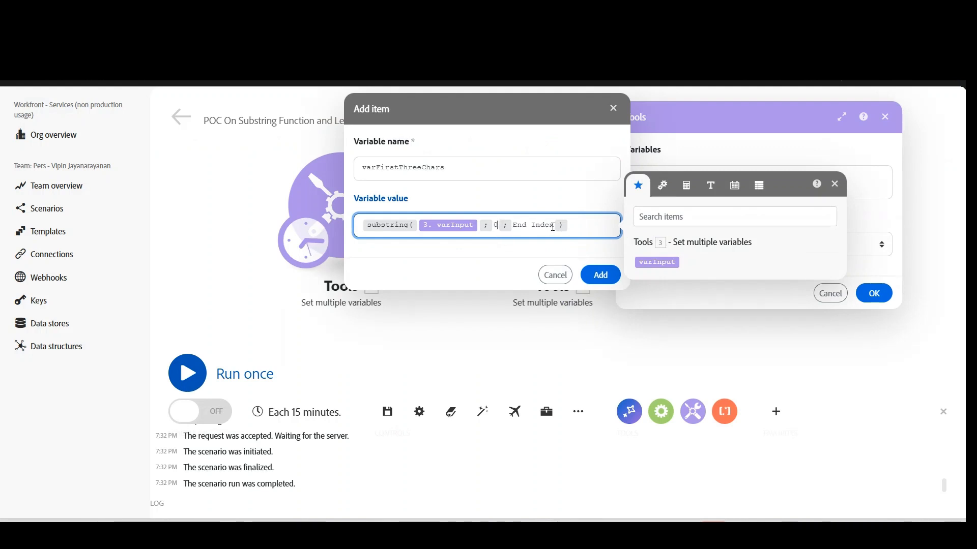
Recheck the index notes in the text editor, replace the End Index placeholder with 3, and confirm the variable and module settings.
{"action": "key", "text": "alt+Tab"}
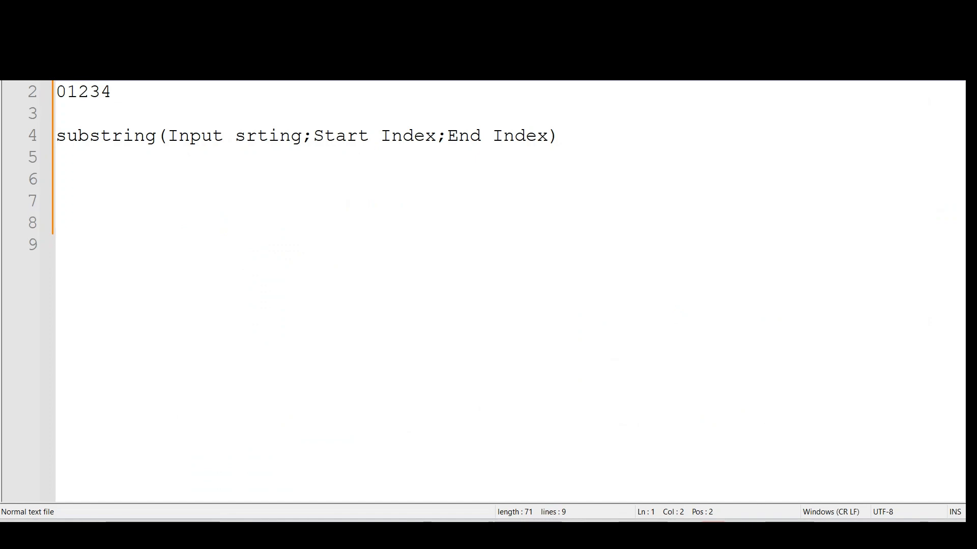
{"action": "left_click", "coordinate": [91, 89]}
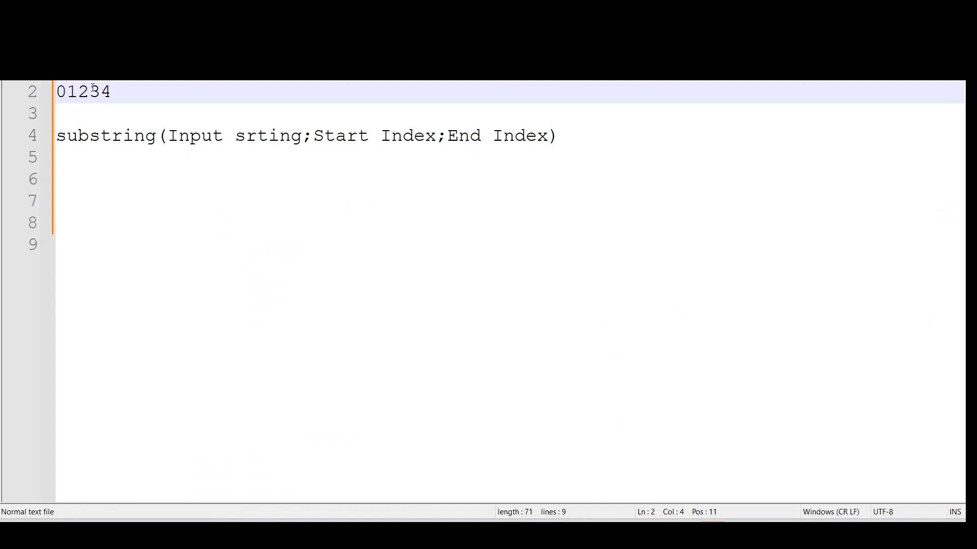
{"action": "triple_click", "coordinate": [93, 88]}
{"action": "left_click", "coordinate": [92, 82]}
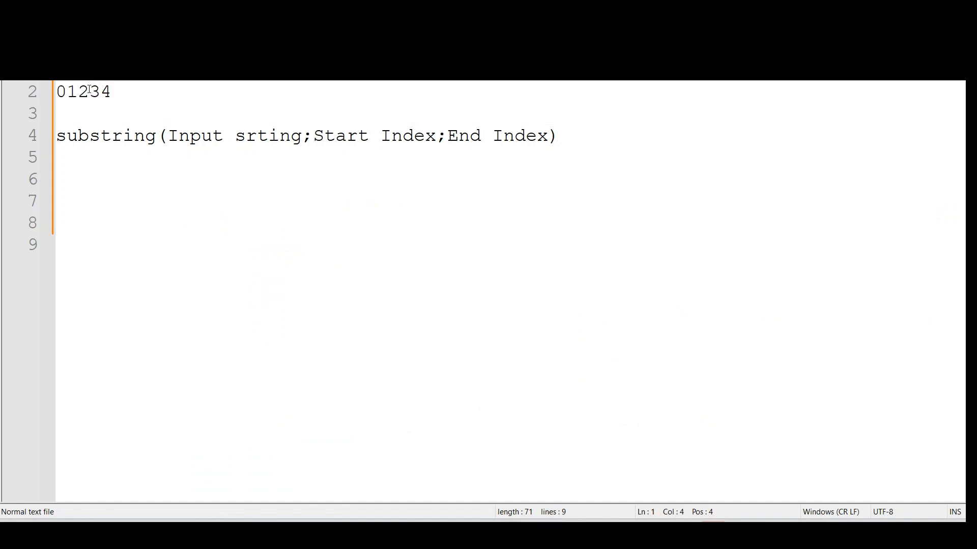
{"action": "key", "text": "alt+Tab"}
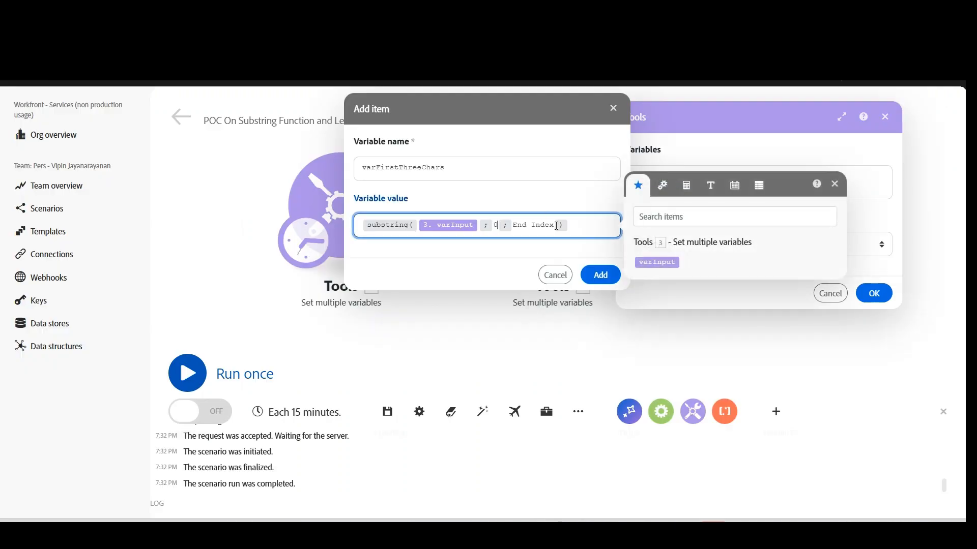
{"action": "left_click_drag", "start_coordinate": [555, 225], "coordinate": [514, 224]}
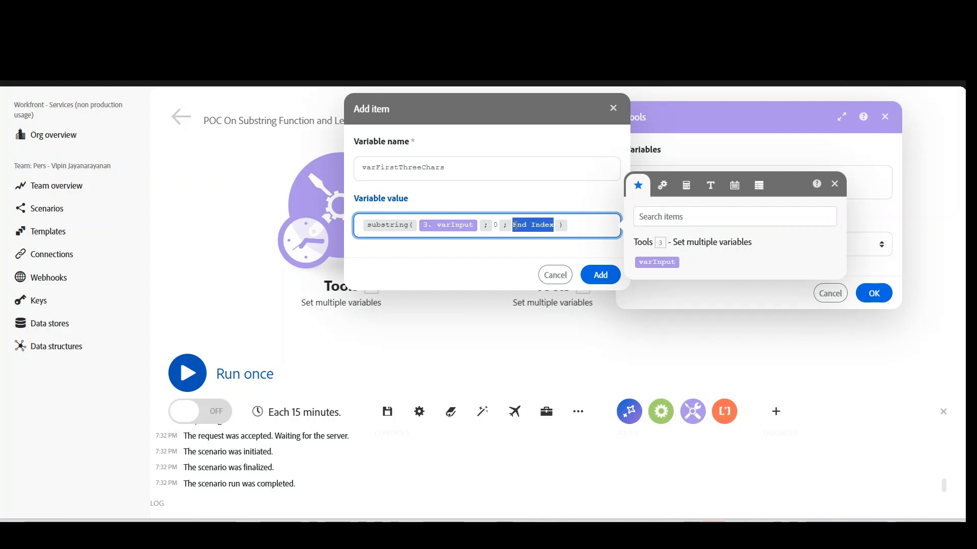
{"action": "type", "text": "3"}
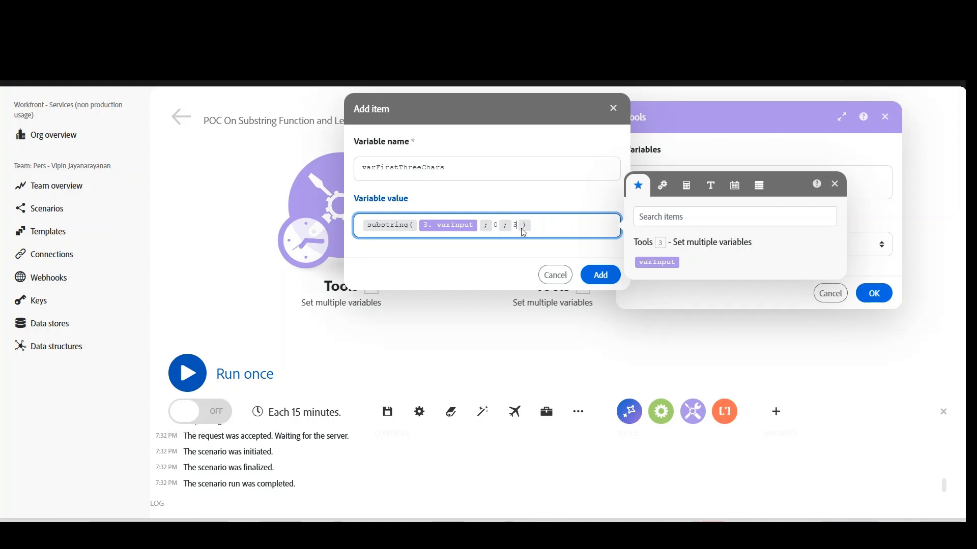
{"action": "left_click", "coordinate": [603, 277]}
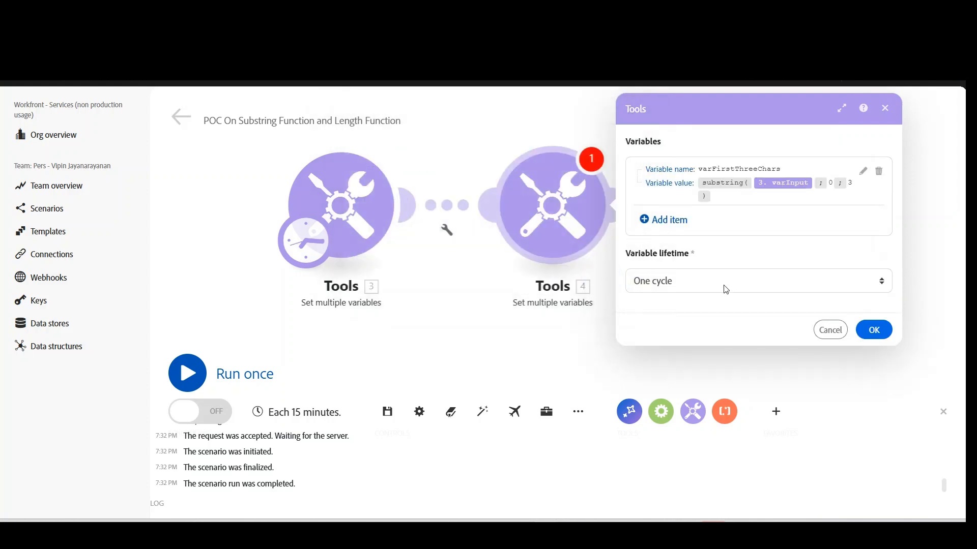
{"action": "left_click", "coordinate": [872, 330]}
Save and run the scenario once, and open the second Tools module's output to check varFirstThreeChars.
{"action": "left_click", "coordinate": [387, 412]}
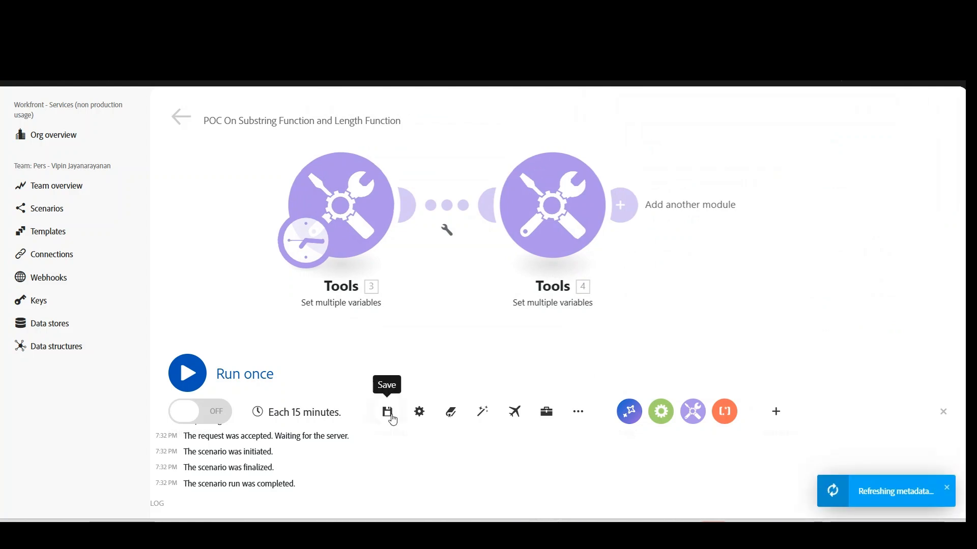
{"action": "left_click", "coordinate": [187, 373]}
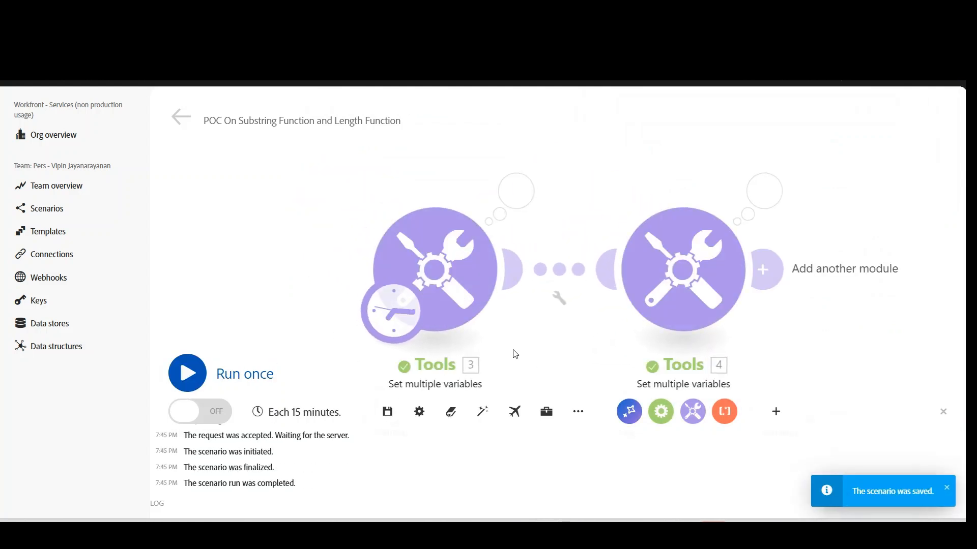
{"action": "left_click", "coordinate": [674, 169]}
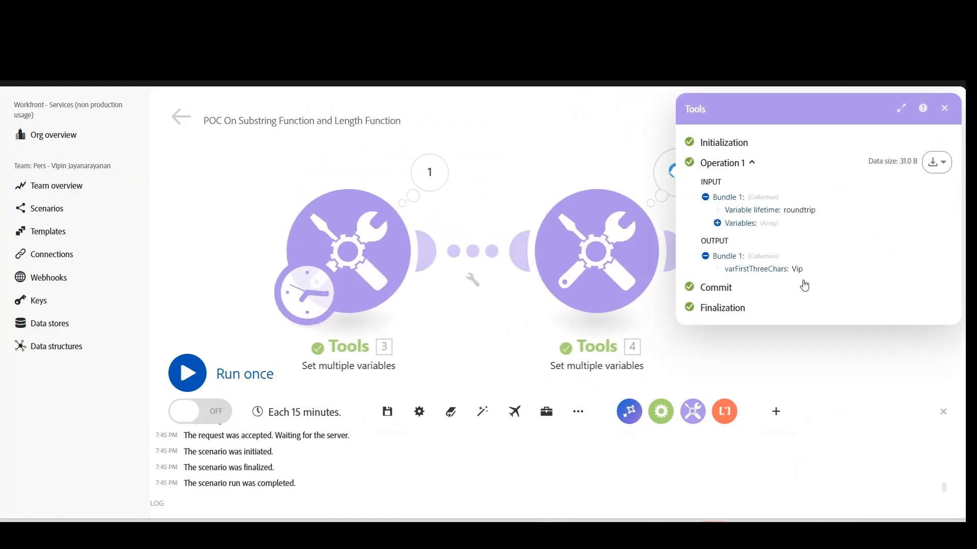
Switch to the notes in the text editor and insert blank lines below the substring syntax line.
{"action": "key", "text": "alt+Tab"}
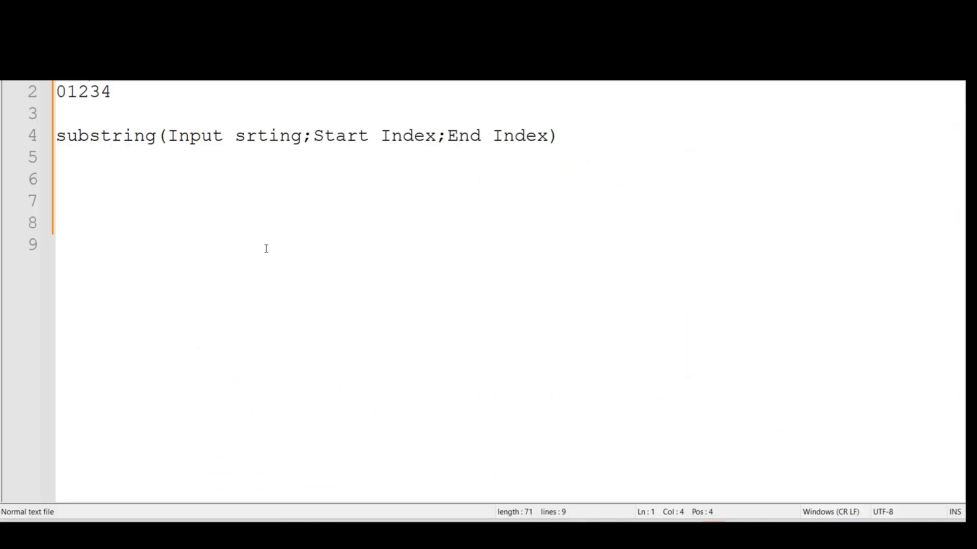
{"action": "left_click_drag", "start_coordinate": [79, 71], "coordinate": [112, 71]}
{"action": "left_click", "coordinate": [584, 137]}
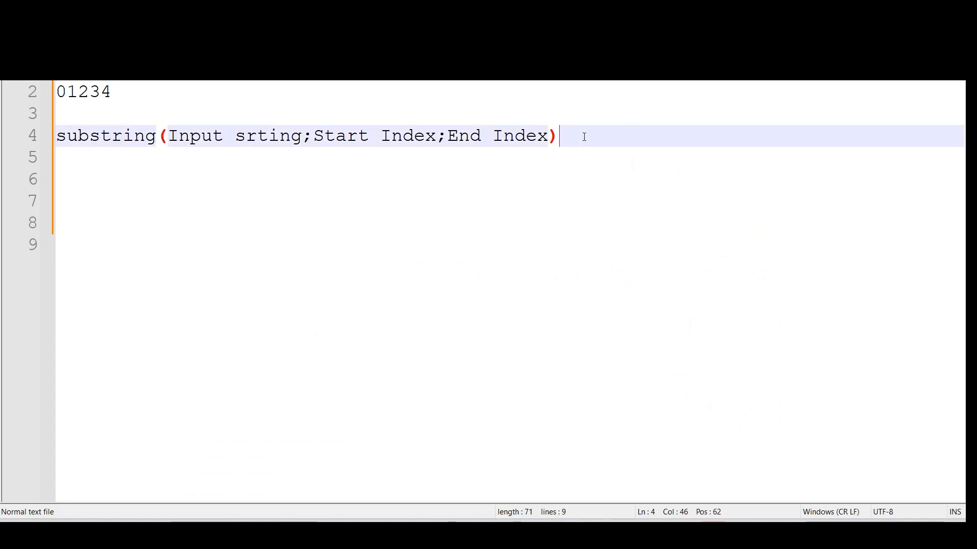
{"action": "key", "text": "Return"}
{"action": "key", "text": "Return"}
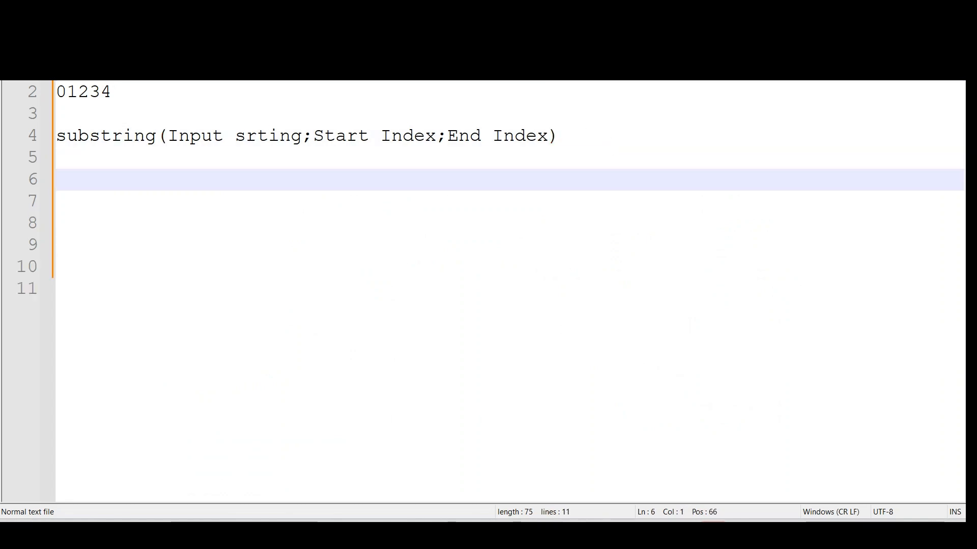
{"action": "left_click", "coordinate": [117, 77]}
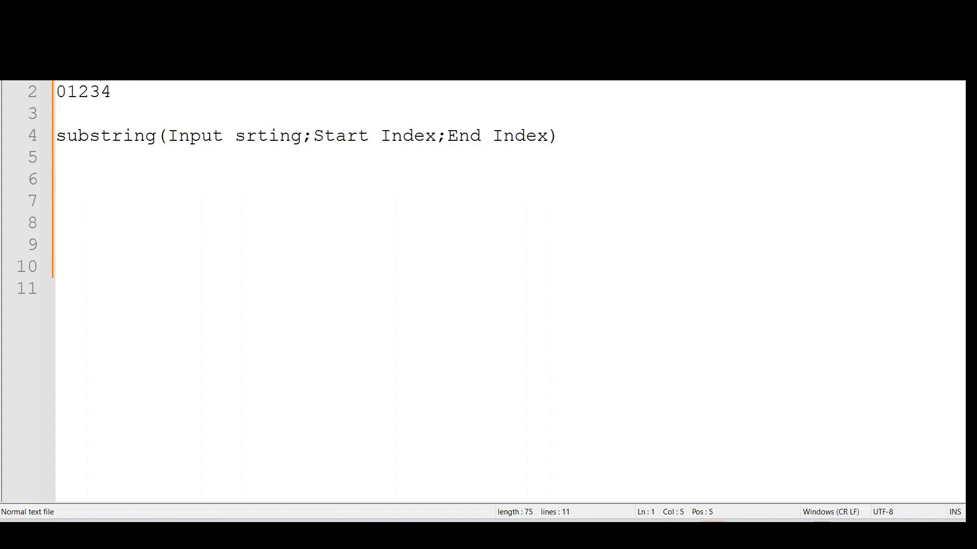
{"action": "left_click", "coordinate": [595, 133]}
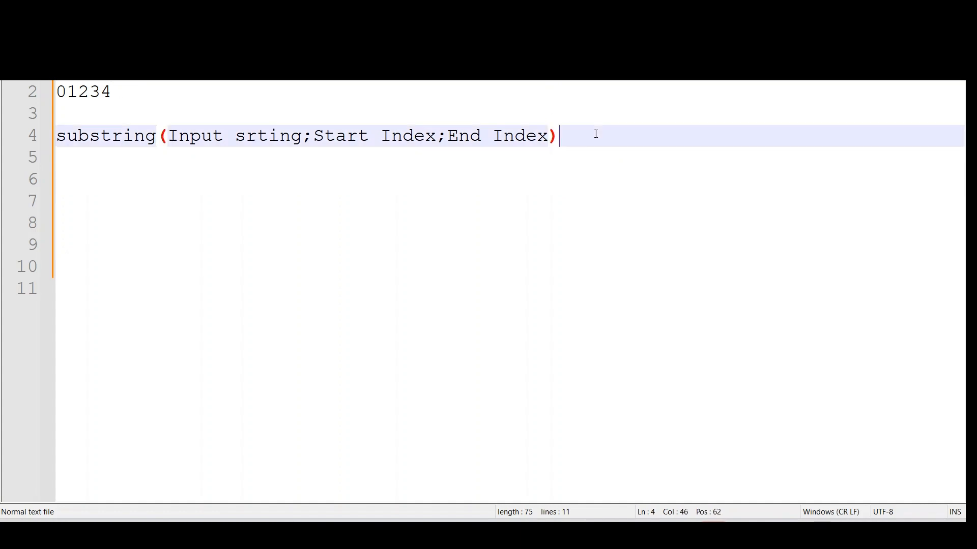
{"action": "key", "text": "Return"}
{"action": "key", "text": "Return"}
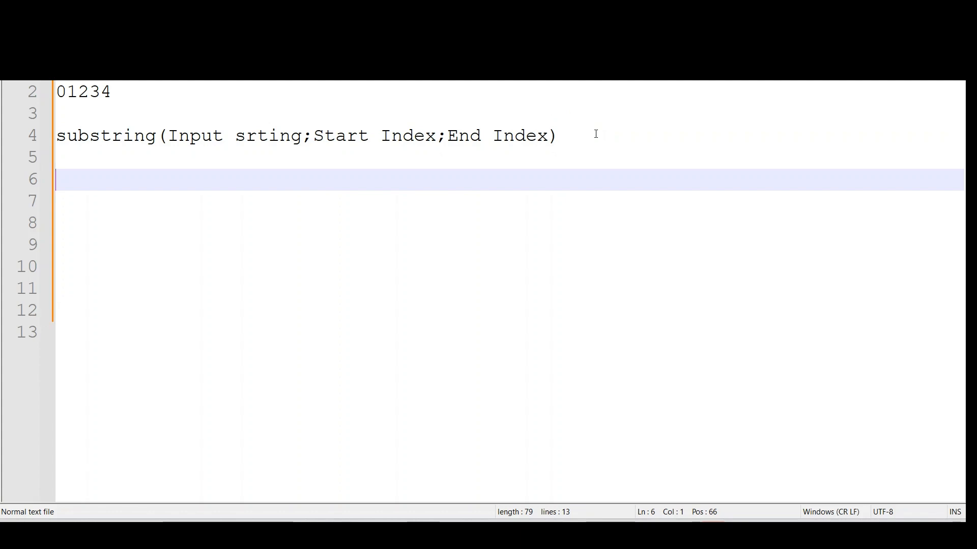
Write the note "length of the string - 3" on line 6 and highlight the last three characters of the sample string.
{"action": "type", "text": "lengrth"}
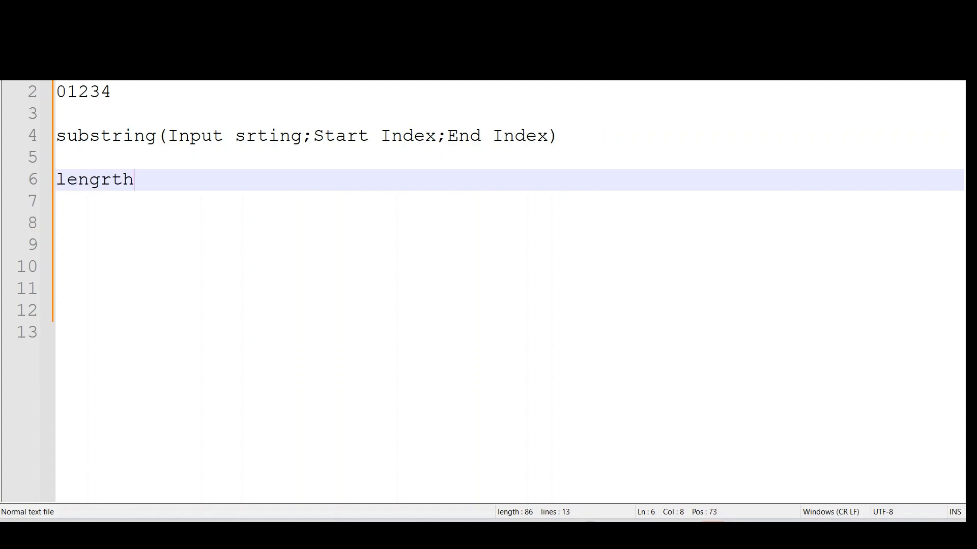
{"action": "key", "text": "BackSpace"}
{"action": "key", "text": "BackSpace"}
{"action": "key", "text": "BackSpace"}
{"action": "type", "text": "th of the"}
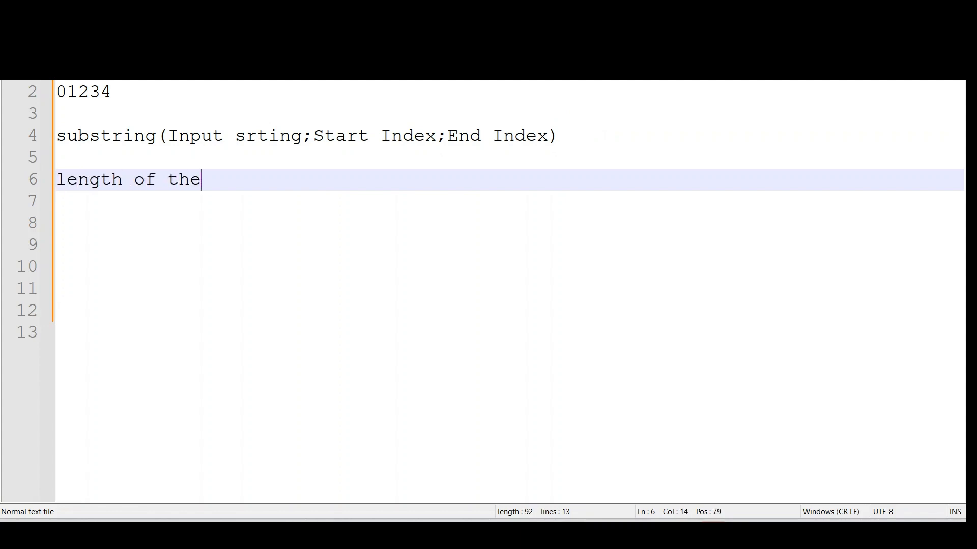
{"action": "type", "text": " string -"}
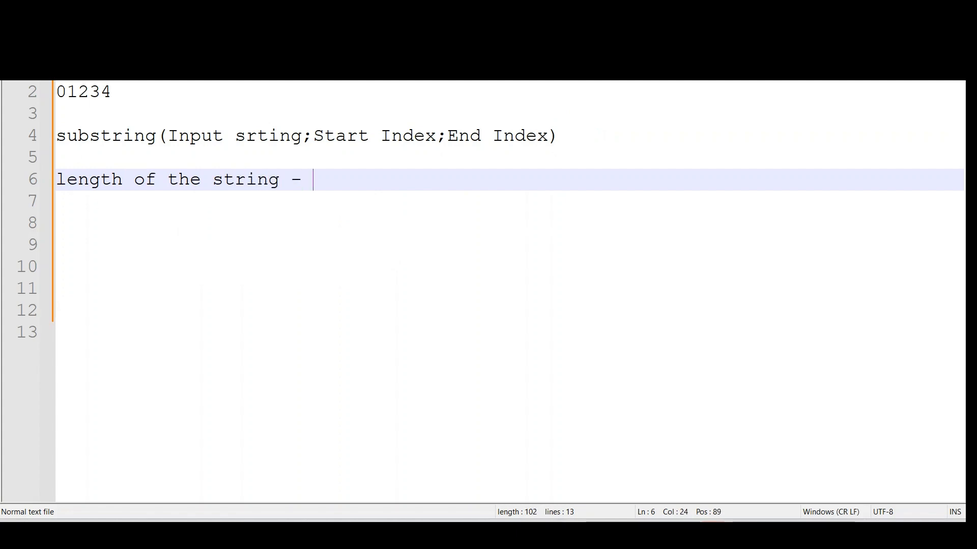
{"action": "left_click_drag", "start_coordinate": [78, 70], "coordinate": [113, 70]}
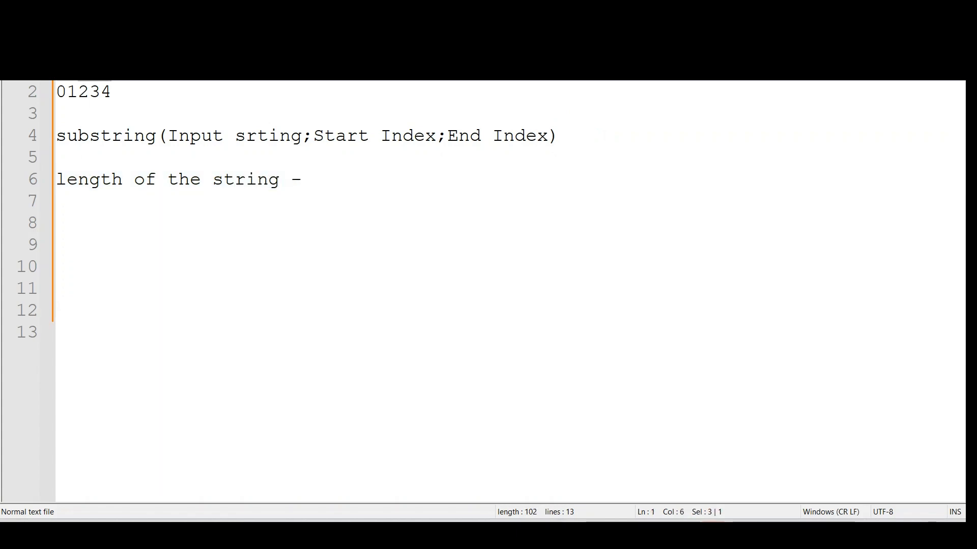
{"action": "left_click", "coordinate": [321, 185]}
{"action": "type", "text": "3"}
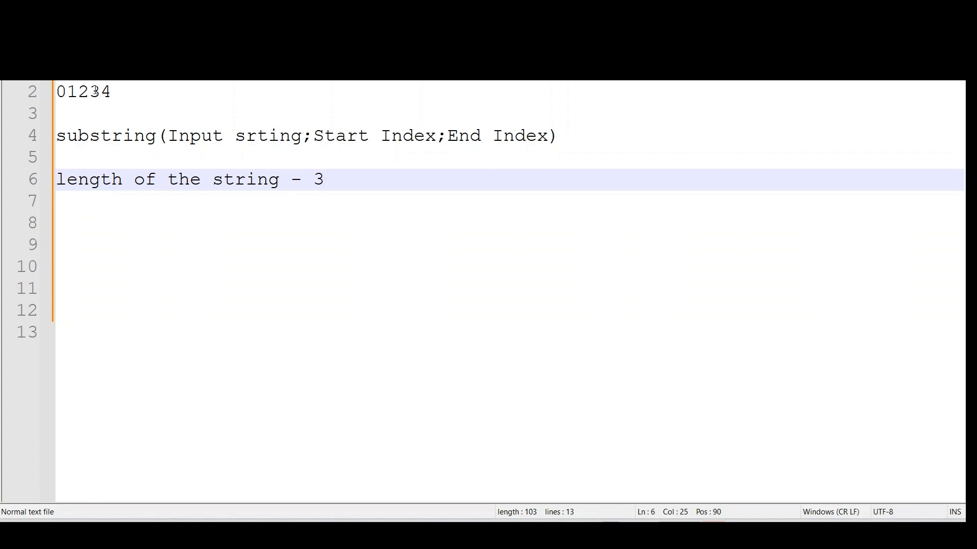
{"action": "left_click_drag", "start_coordinate": [78, 72], "coordinate": [158, 75]}
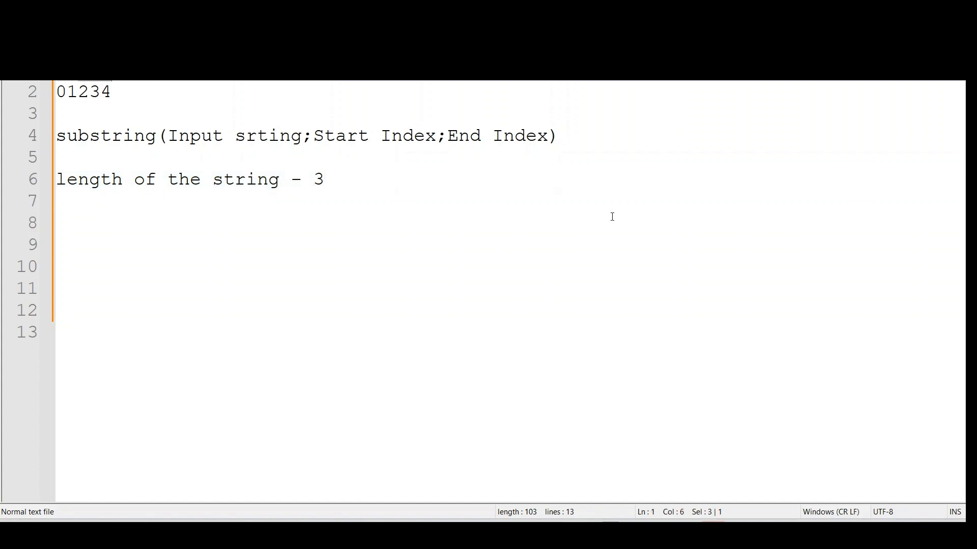
Switch back to the Fusion scenario and start a new variable item named varLastThreeChars in the second Tools module.
{"action": "key", "text": "alt+Tab"}
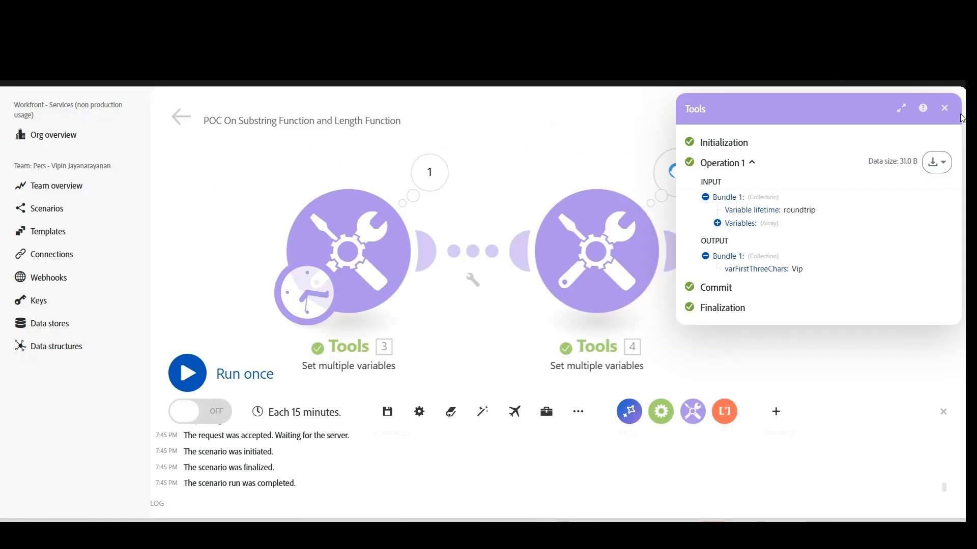
{"action": "left_click", "coordinate": [944, 109]}
{"action": "left_click", "coordinate": [596, 250]}
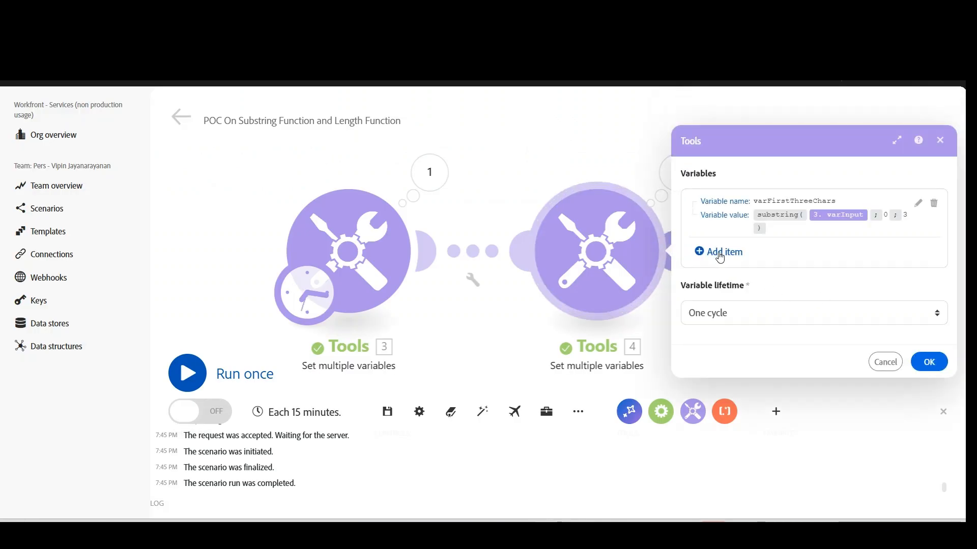
{"action": "left_click", "coordinate": [717, 254]}
{"action": "left_click", "coordinate": [446, 231]}
{"action": "type", "text": "var"}
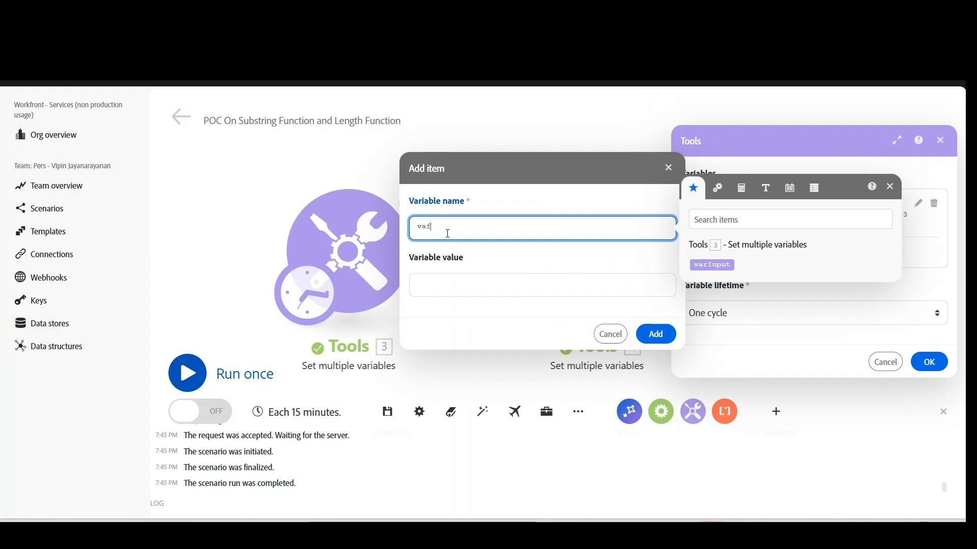
{"action": "key", "text": "BackSpace"}
{"action": "type", "text": "rLastthre"}
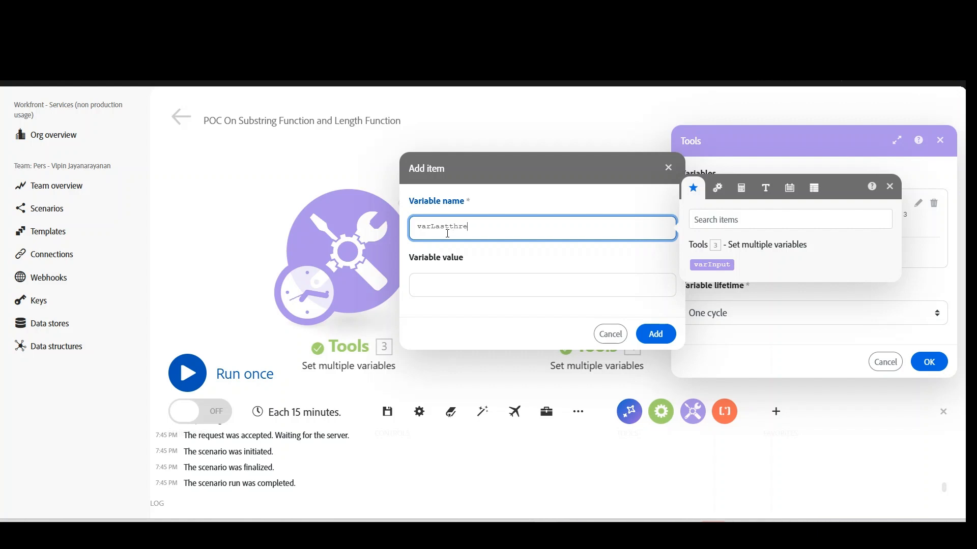
{"action": "type", "text": "eChars"}
{"action": "left_click", "coordinate": [455, 234]}
{"action": "key", "text": "BackSpace"}
{"action": "type", "text": "T"}
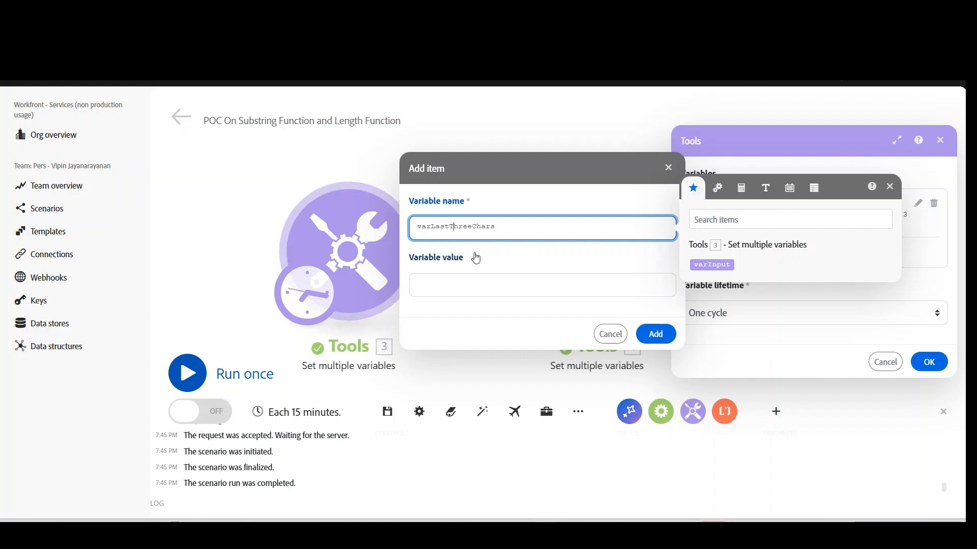
Enter the value of varLastThreeChars as a substring function with the placeholders Input, start index and End Index.
{"action": "left_click", "coordinate": [454, 286]}
{"action": "type", "text": "subs"}
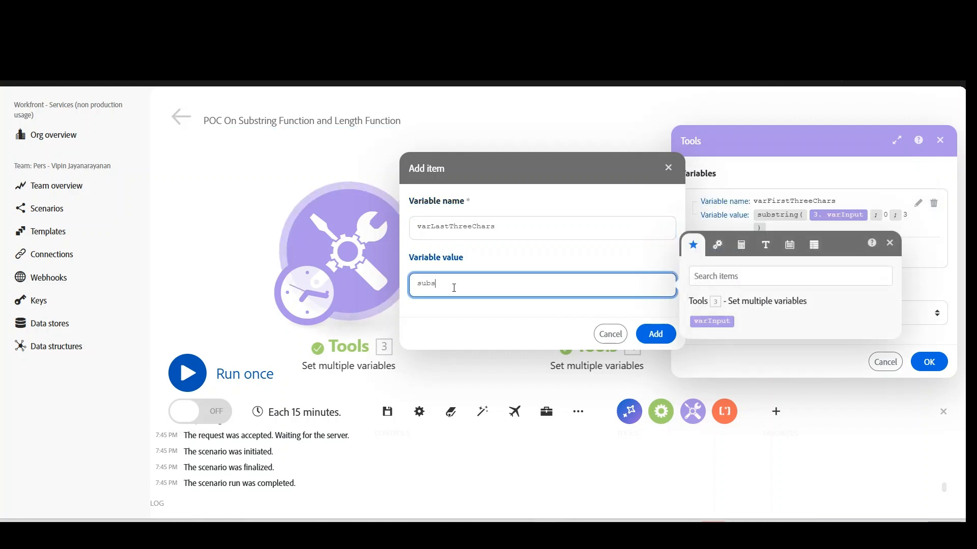
{"action": "type", "text": "tring("}
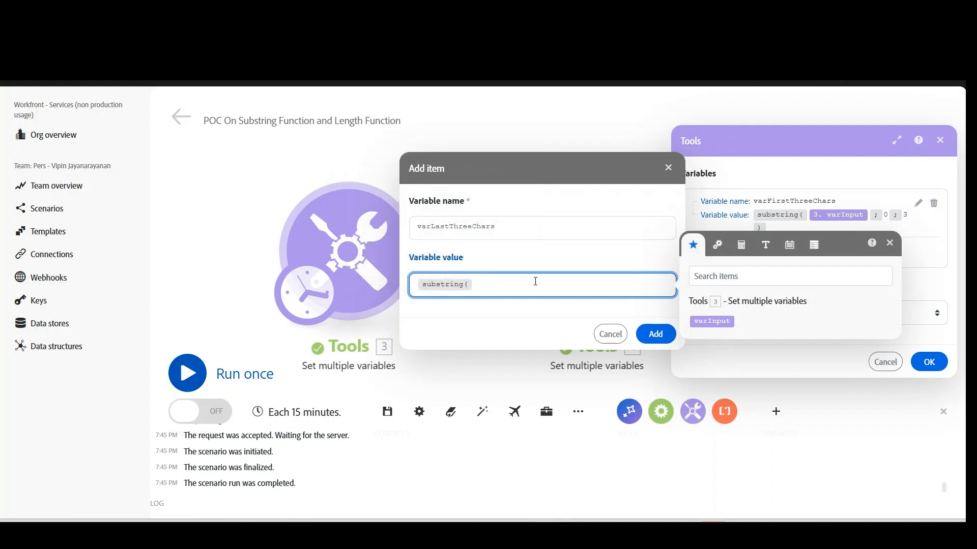
{"action": "type", "text": "Input"}
{"action": "type", "text": " P"}
{"action": "type", "text": ";"}
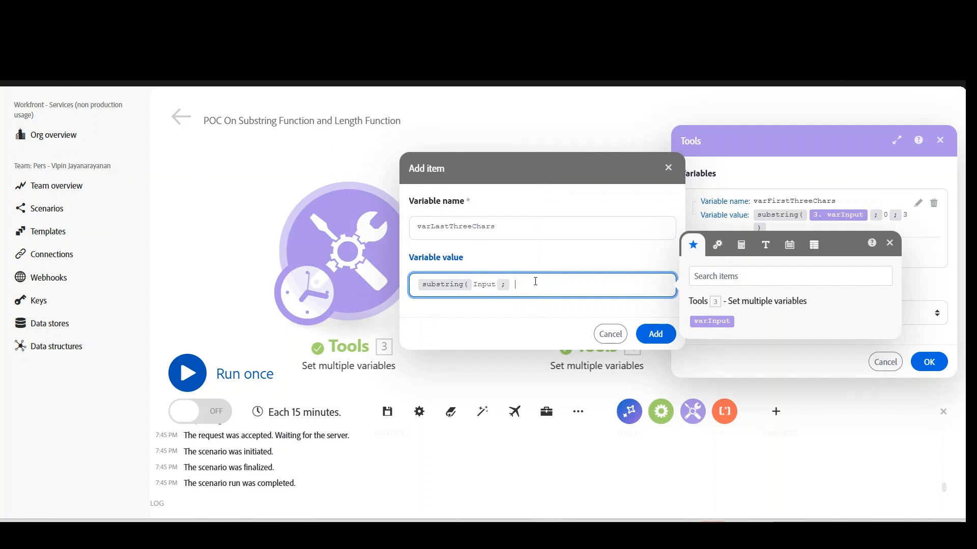
{"action": "type", "text": "start index;"}
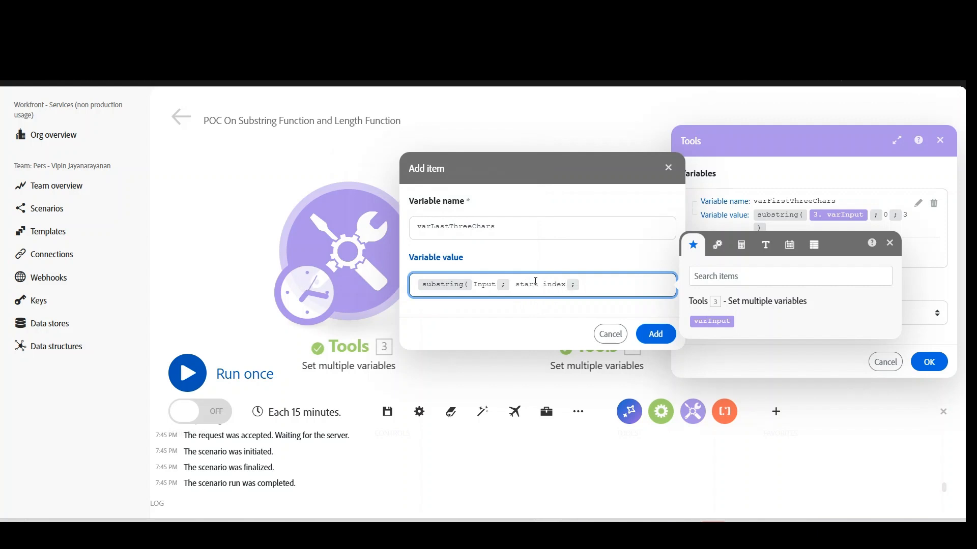
{"action": "type", "text": "End"}
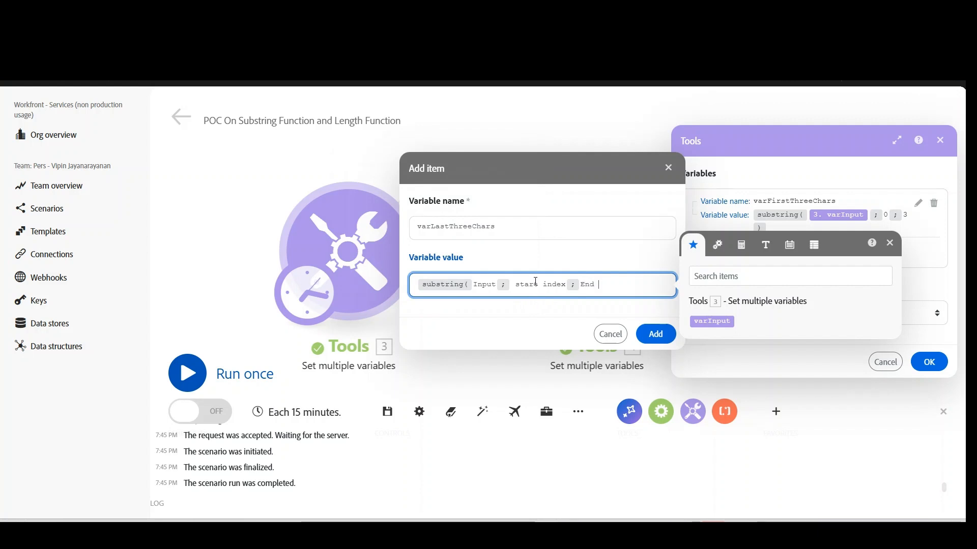
{"action": "type", "text": " Index)"}
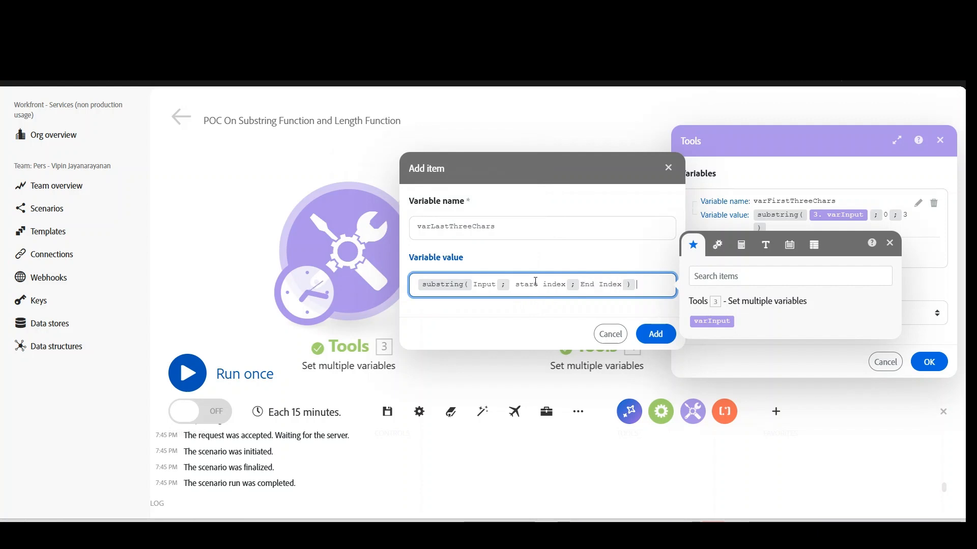
Replace the Input placeholder in the substring function with the varInput variable from the first Tools module.
{"action": "double_click", "coordinate": [500, 294]}
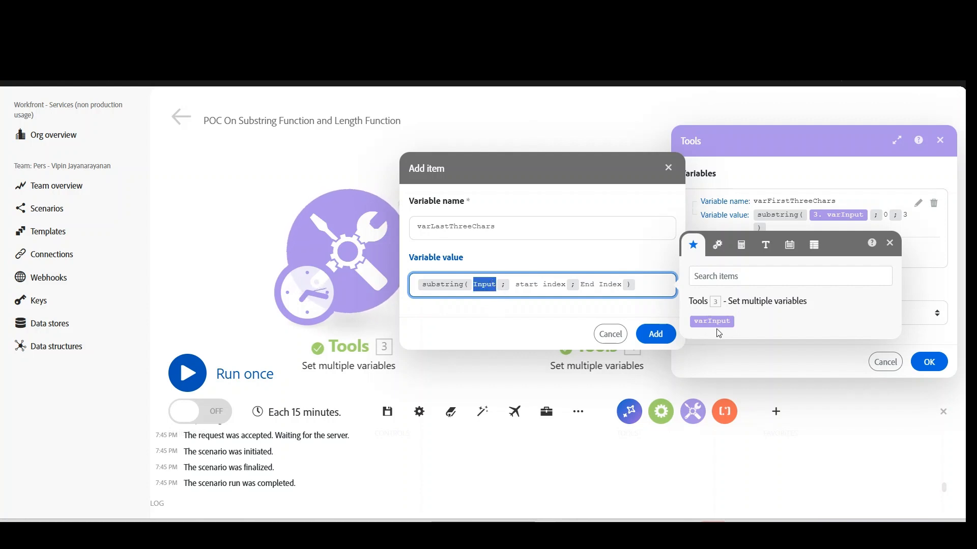
{"action": "key", "text": "BackSpace"}
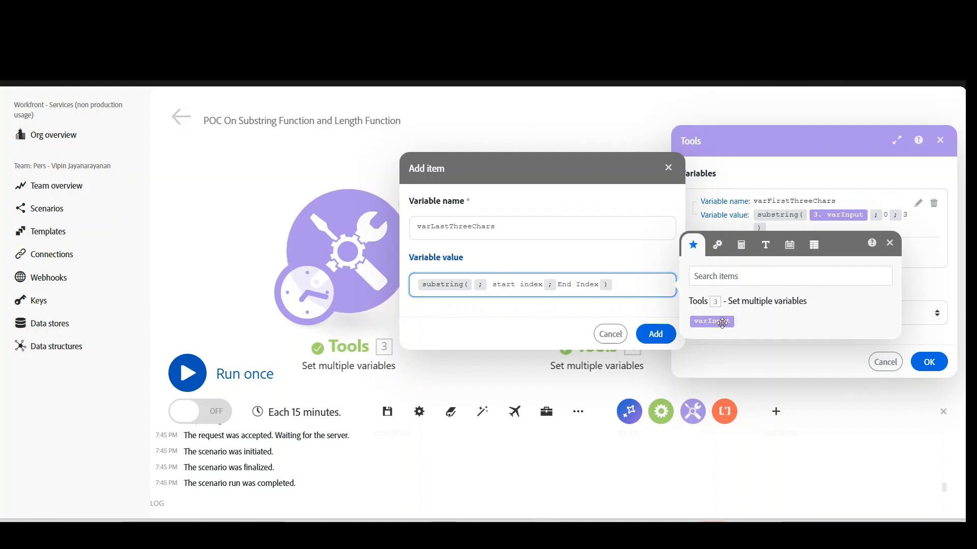
{"action": "left_click_drag", "start_coordinate": [698, 317], "coordinate": [553, 279]}
Replace the start index placeholder with length(varInput) - 3, using the math subtraction operator.
{"action": "type", "text": "leng"}
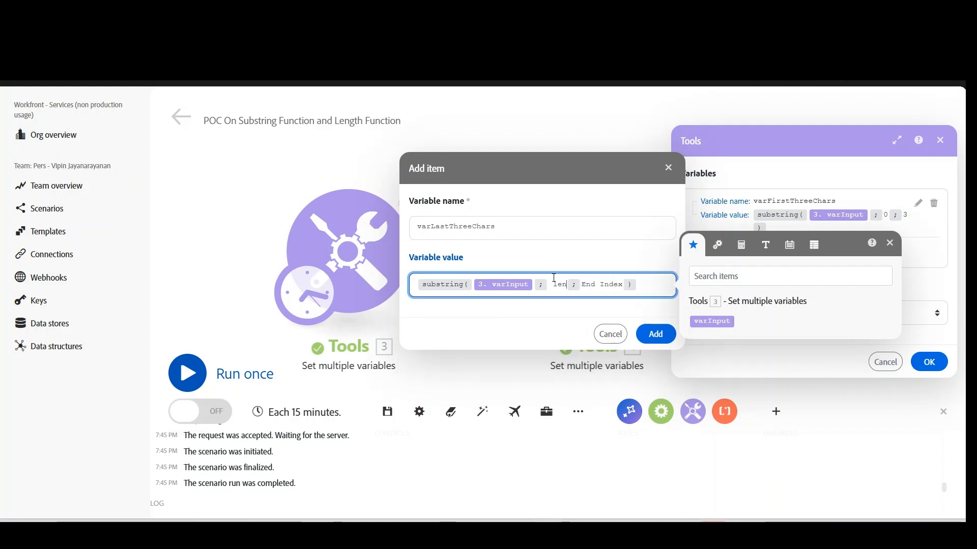
{"action": "type", "text": "th"}
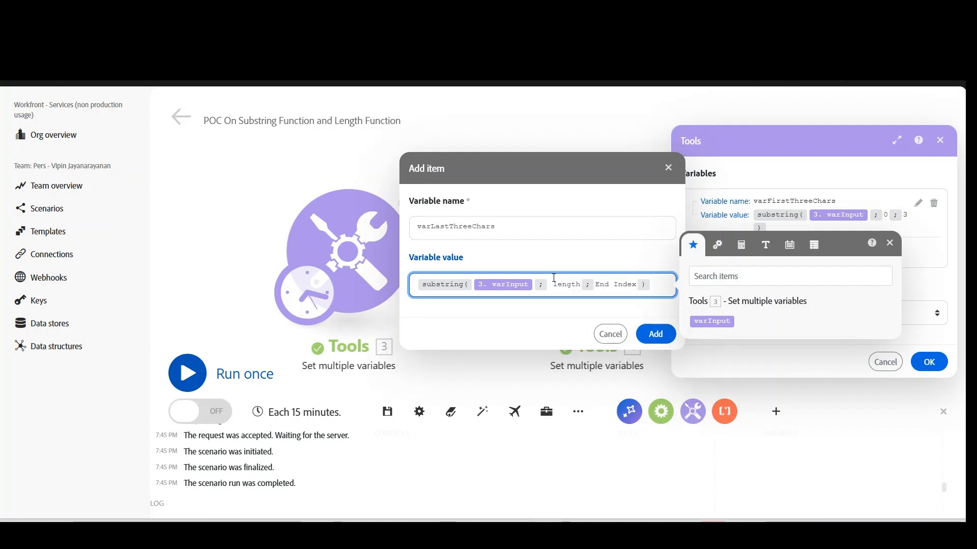
{"action": "type", "text": "("}
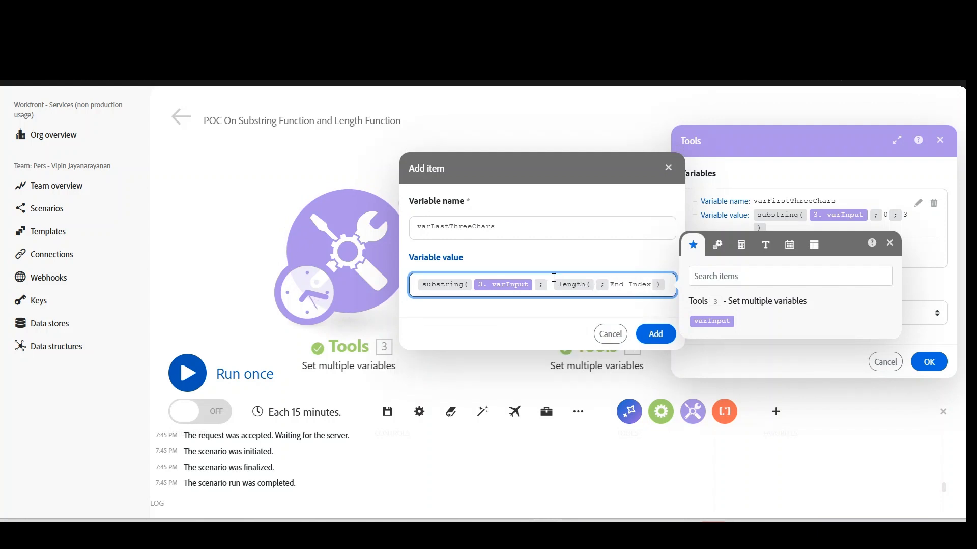
{"action": "left_click", "coordinate": [706, 322]}
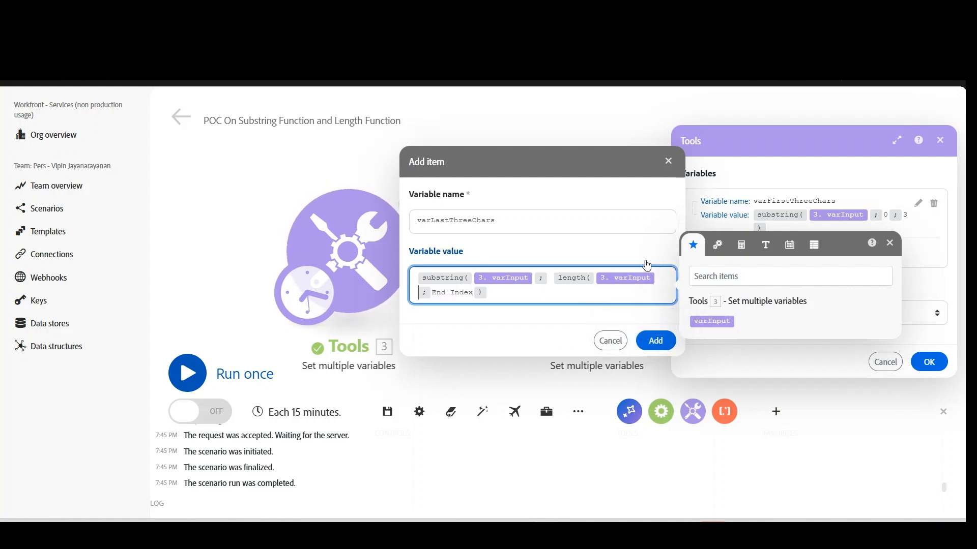
{"action": "type", "text": ")"}
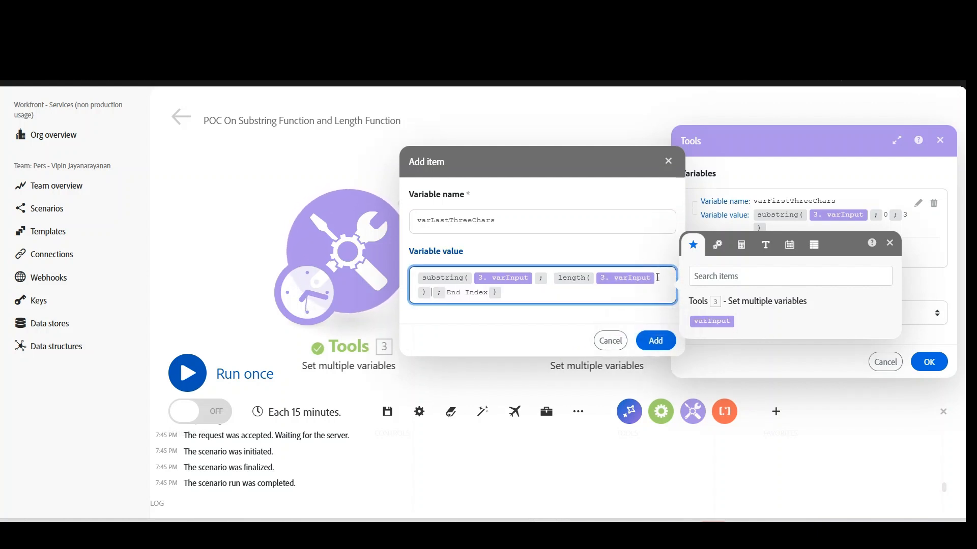
{"action": "left_click", "coordinate": [742, 246]}
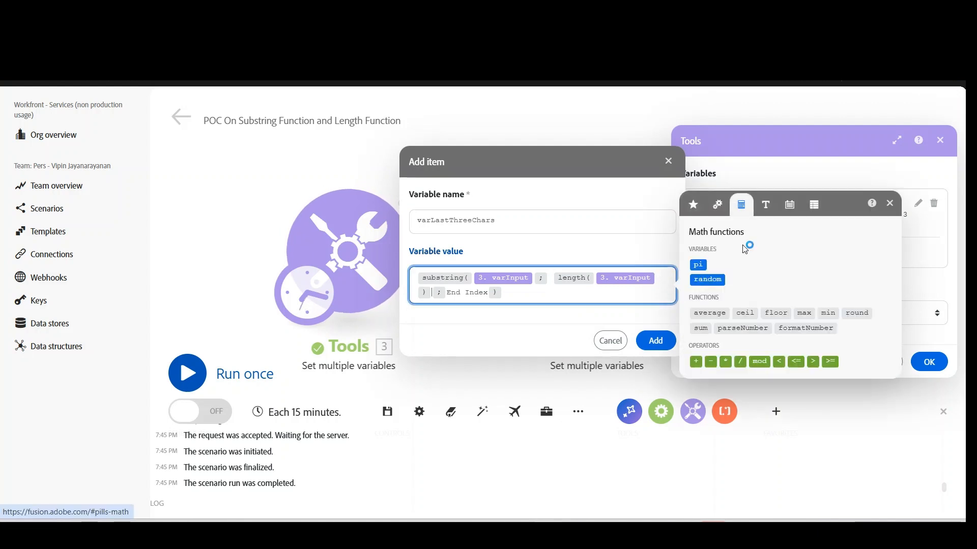
{"action": "left_click", "coordinate": [712, 362]}
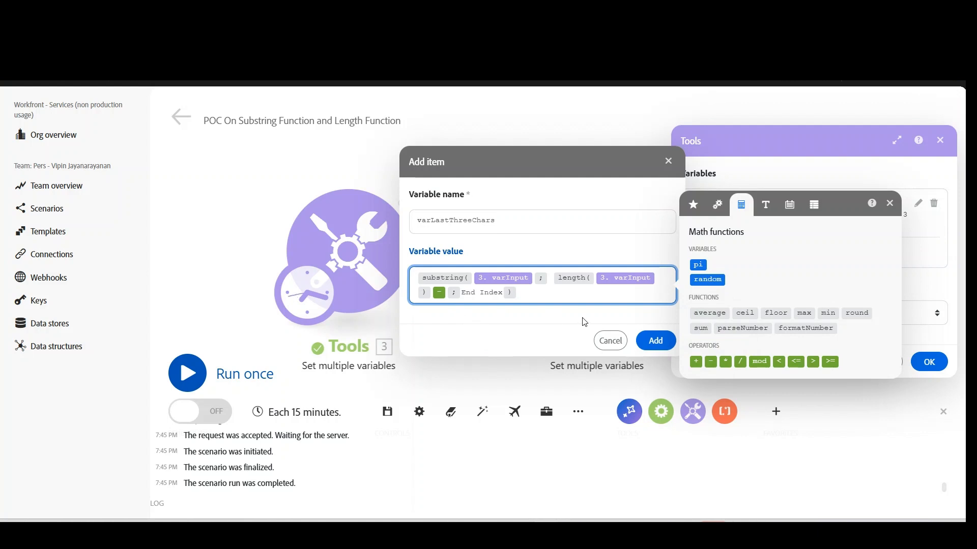
{"action": "type", "text": "3"}
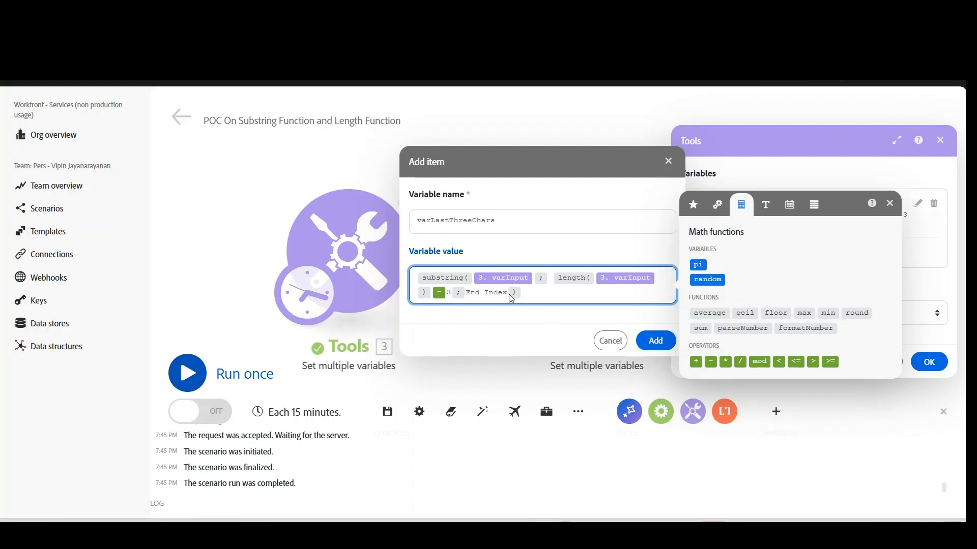
Recheck the sample string in the text editor notes by highlighting it, and return to the scenario.
{"action": "key", "text": "alt+Tab"}
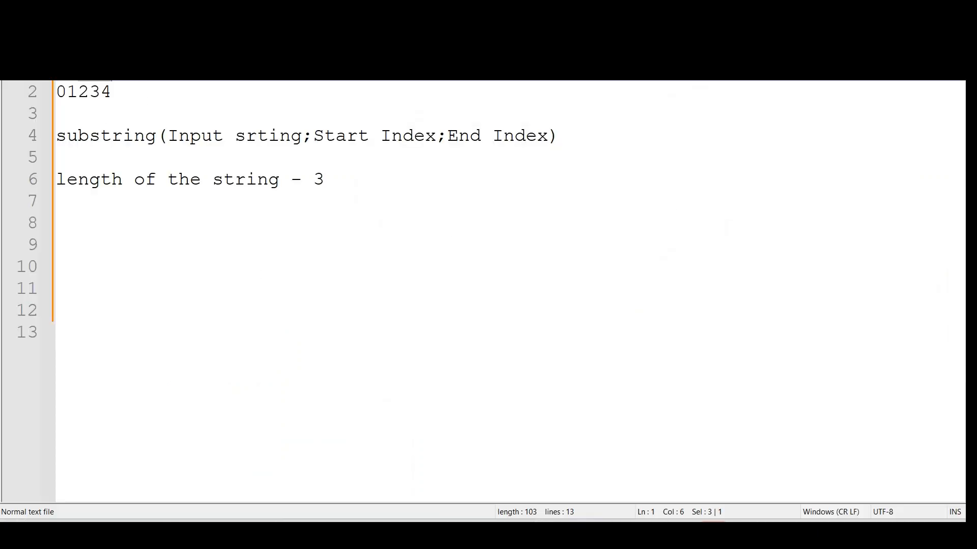
{"action": "left_click_drag", "start_coordinate": [113, 70], "coordinate": [56, 71]}
{"action": "key", "text": "alt+Tab"}
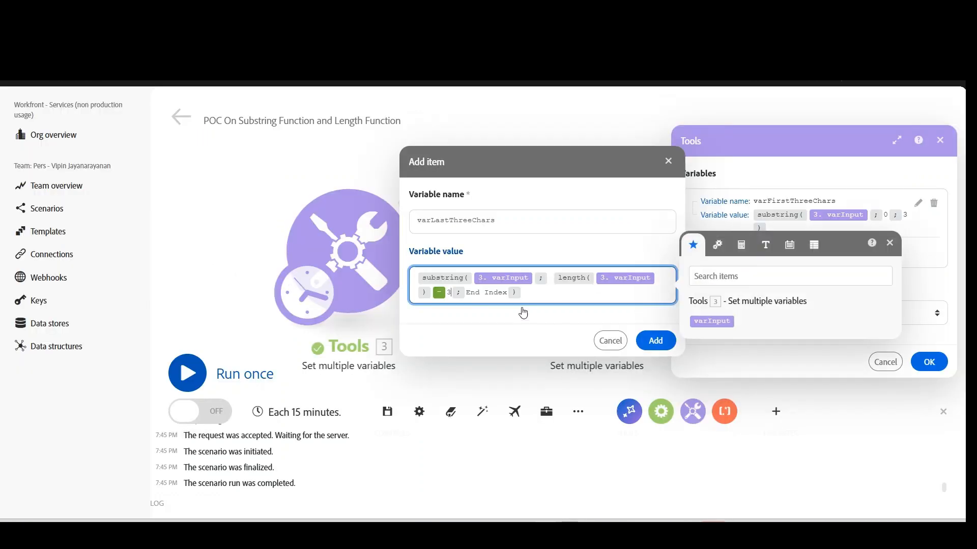
Replace the End Index placeholder with length(varInput), and confirm the new variable and the module settings.
{"action": "left_click_drag", "start_coordinate": [508, 292], "coordinate": [462, 296]}
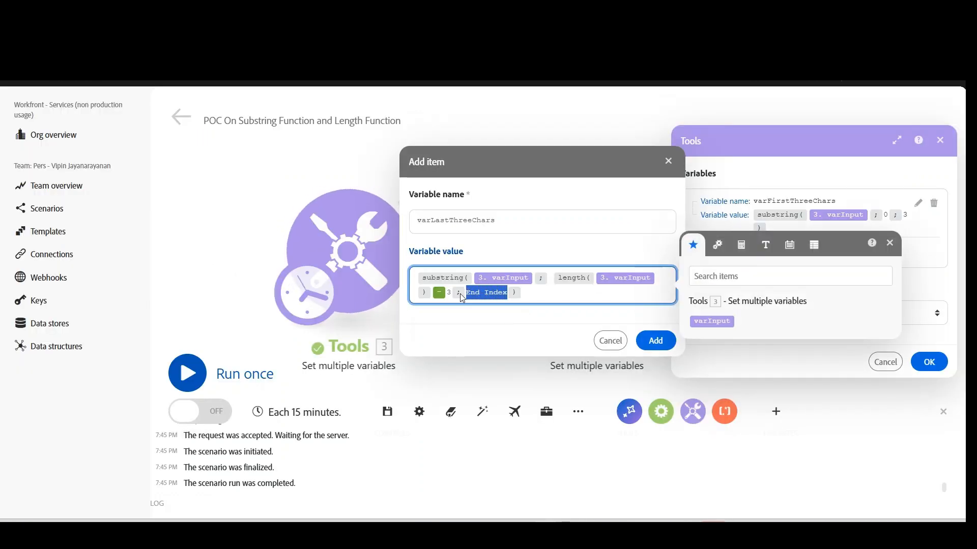
{"action": "type", "text": "le"}
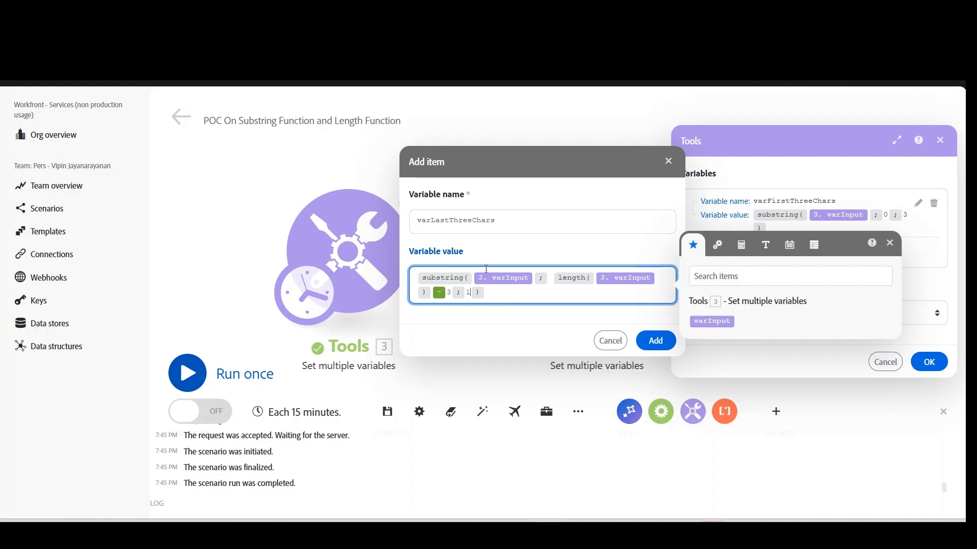
{"action": "type", "text": "ngth("}
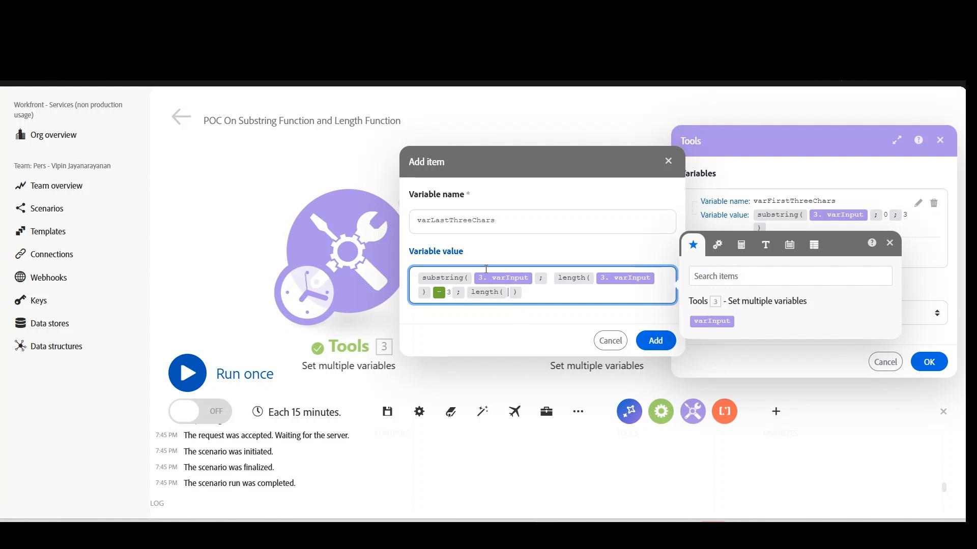
{"action": "left_click", "coordinate": [712, 322]}
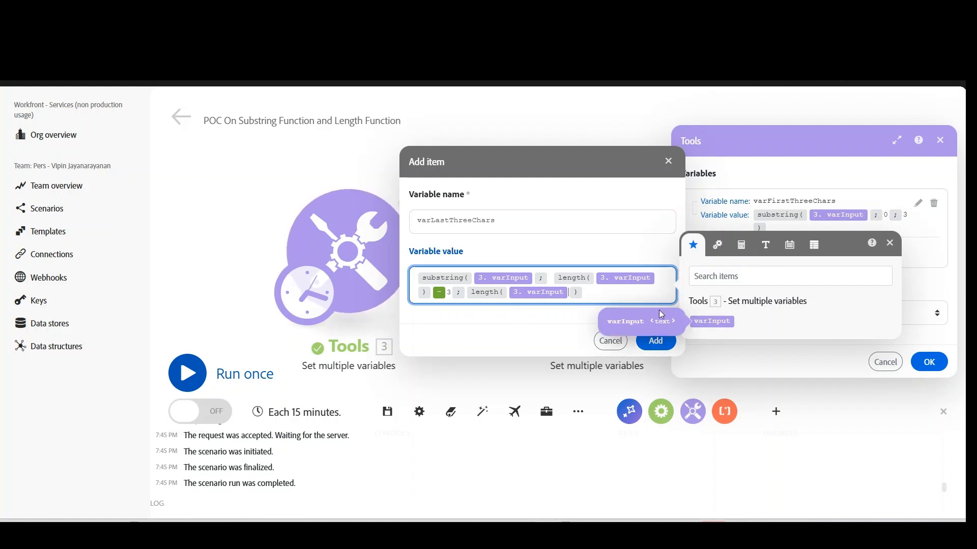
{"action": "type", "text": ")"}
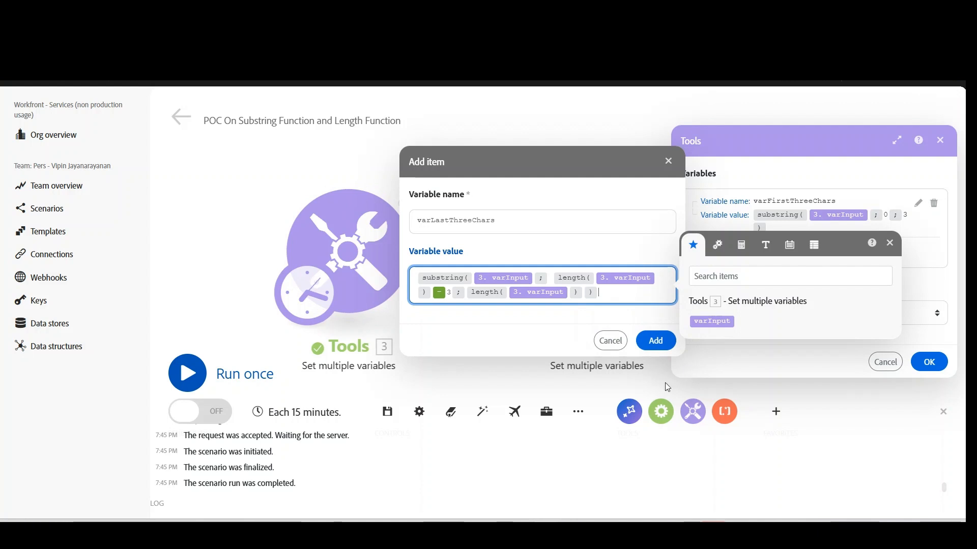
{"action": "left_click", "coordinate": [664, 347]}
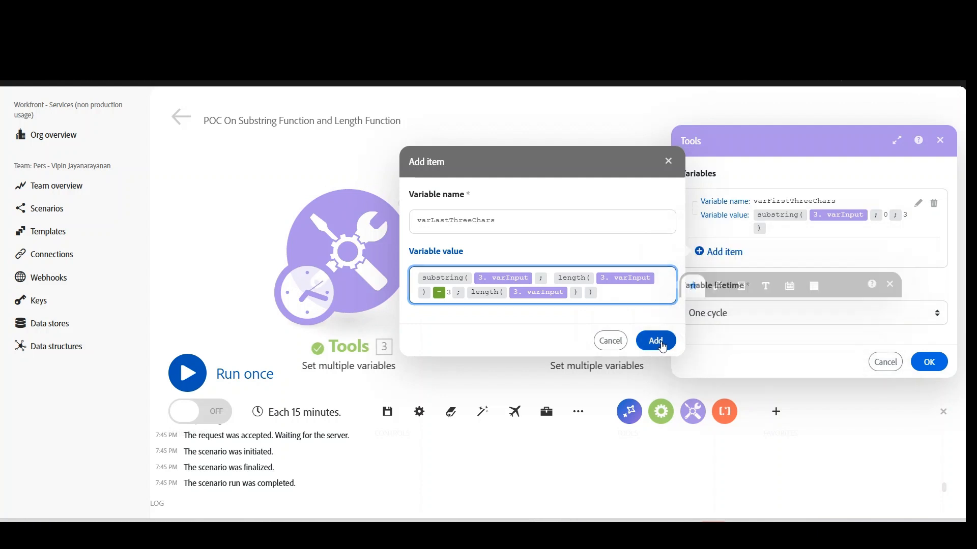
{"action": "left_click", "coordinate": [933, 399]}
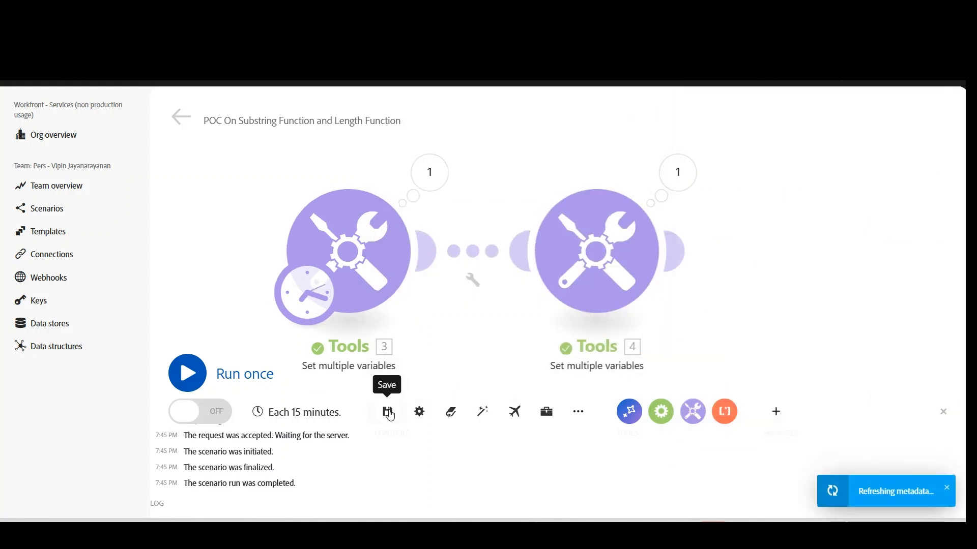
Save and run the scenario once, and open the second Tools module's output to check varLastThreeChars.
{"action": "left_click", "coordinate": [387, 411]}
{"action": "left_click", "coordinate": [202, 379]}
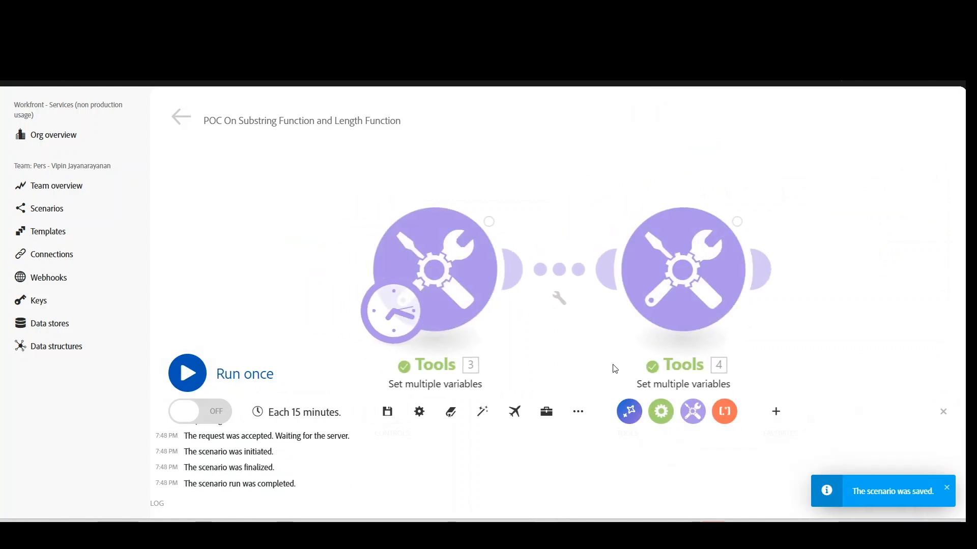
{"action": "left_click_drag", "start_coordinate": [613, 367], "coordinate": [398, 358]}
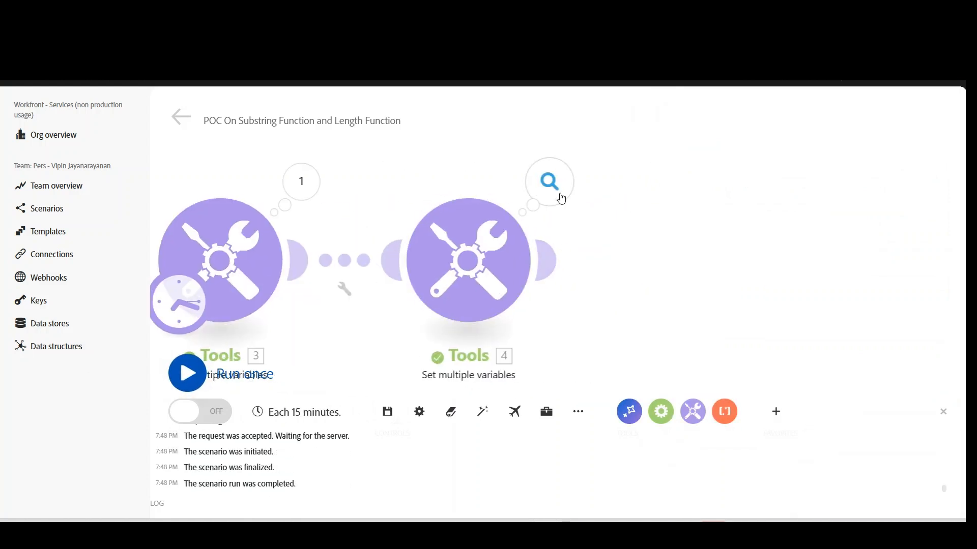
{"action": "left_click", "coordinate": [559, 195]}
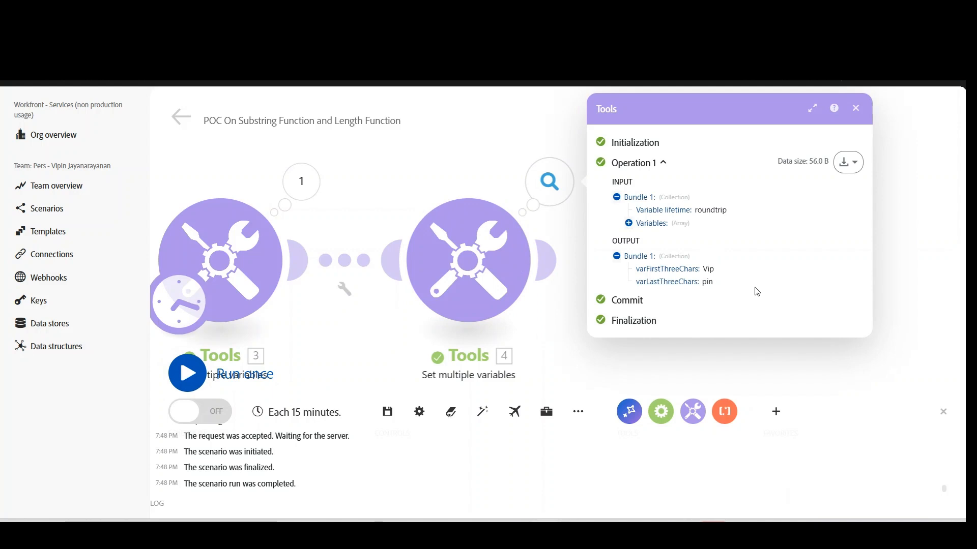